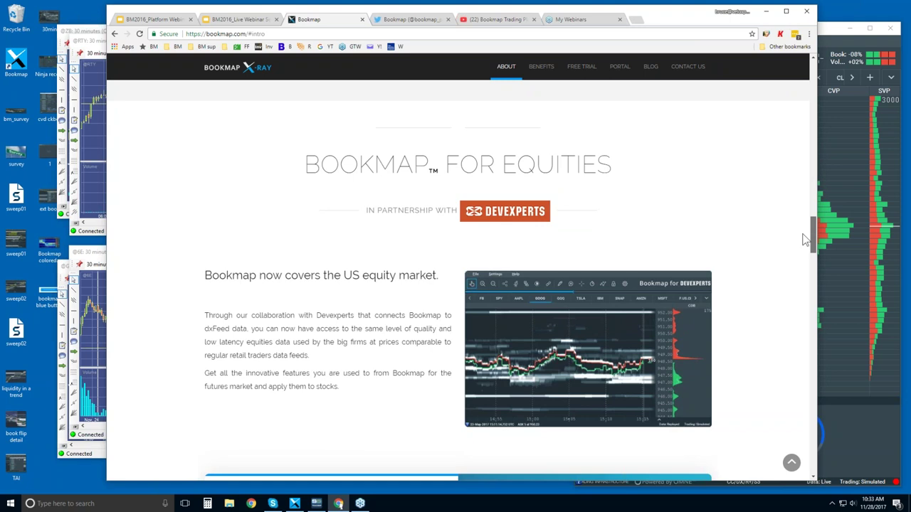
- Examine the Bookmap for Equities section, its Advantages list and the Connectivity section on the Bookmap website
{"action": "left_click_drag", "start_coordinate": [808, 240], "coordinate": [807, 259]}
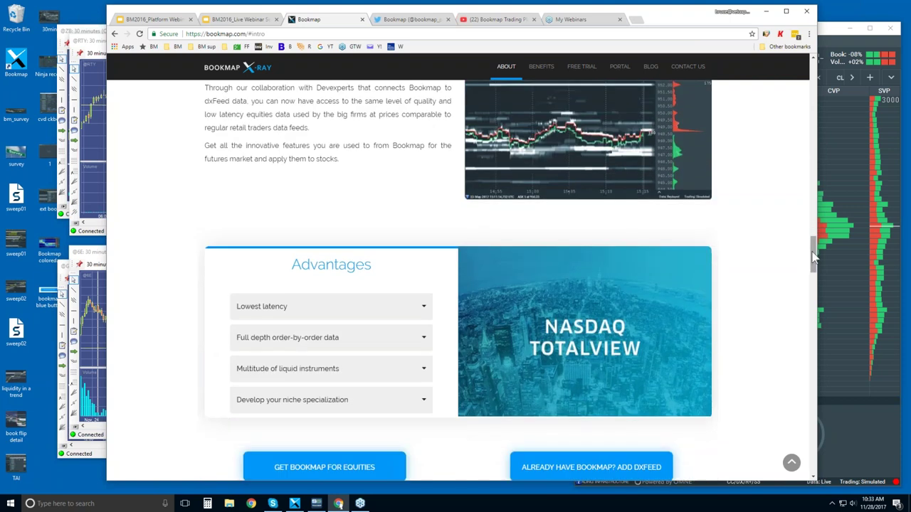
{"action": "scroll", "coordinate": [816, 258], "scroll_direction": "down", "scroll_amount": 1}
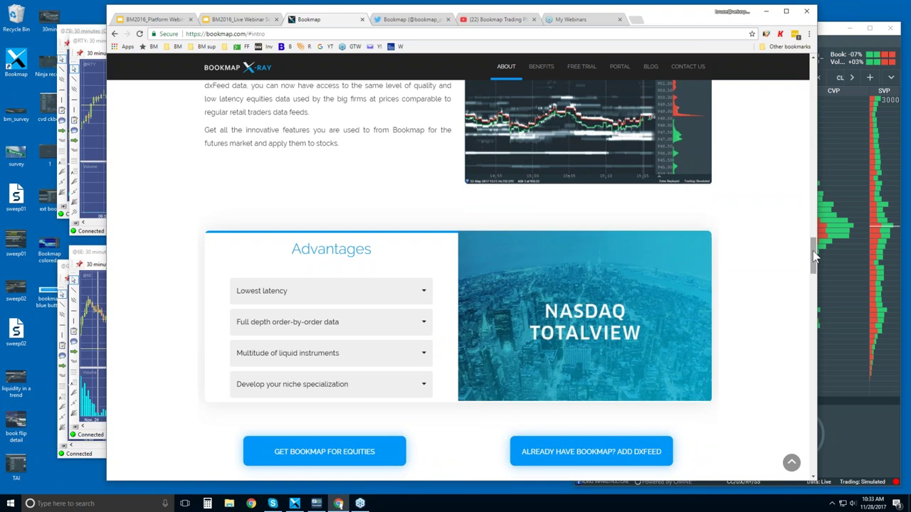
{"action": "scroll", "coordinate": [816, 257], "scroll_direction": "up", "scroll_amount": 1}
{"action": "scroll", "coordinate": [816, 258], "scroll_direction": "down", "scroll_amount": 1}
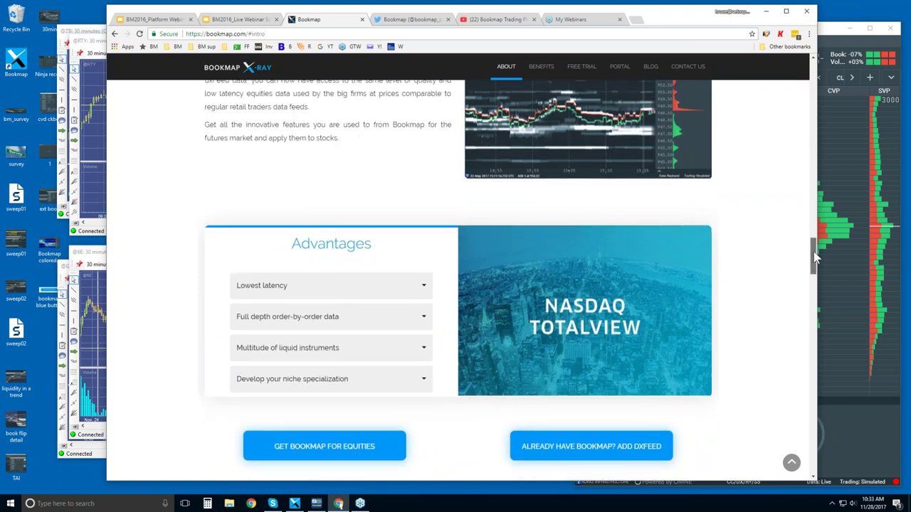
{"action": "scroll", "coordinate": [815, 257], "scroll_direction": "up", "scroll_amount": 1}
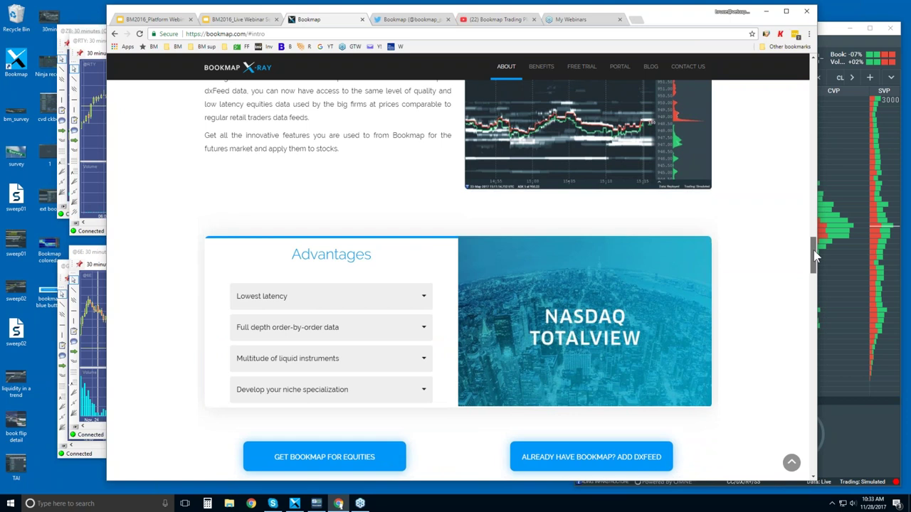
{"action": "left_click_drag", "start_coordinate": [815, 257], "coordinate": [813, 264]}
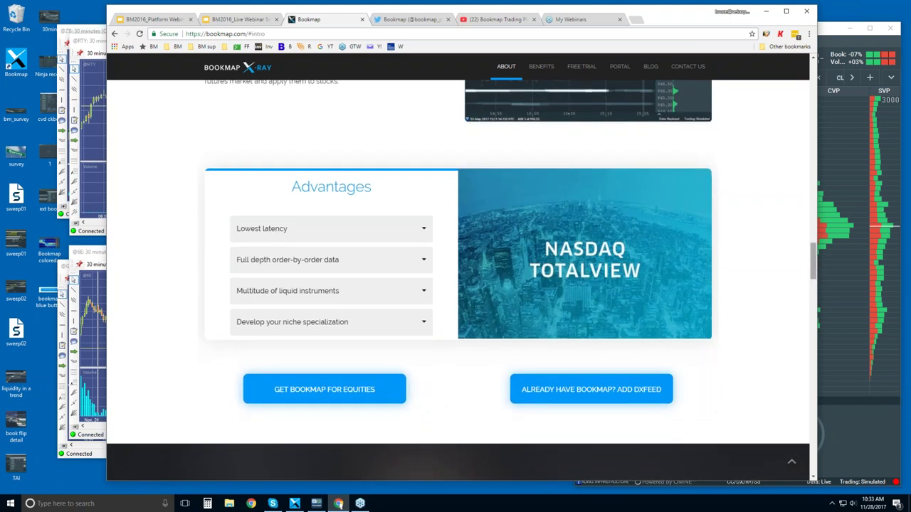
{"action": "left_click_drag", "start_coordinate": [813, 255], "coordinate": [815, 321]}
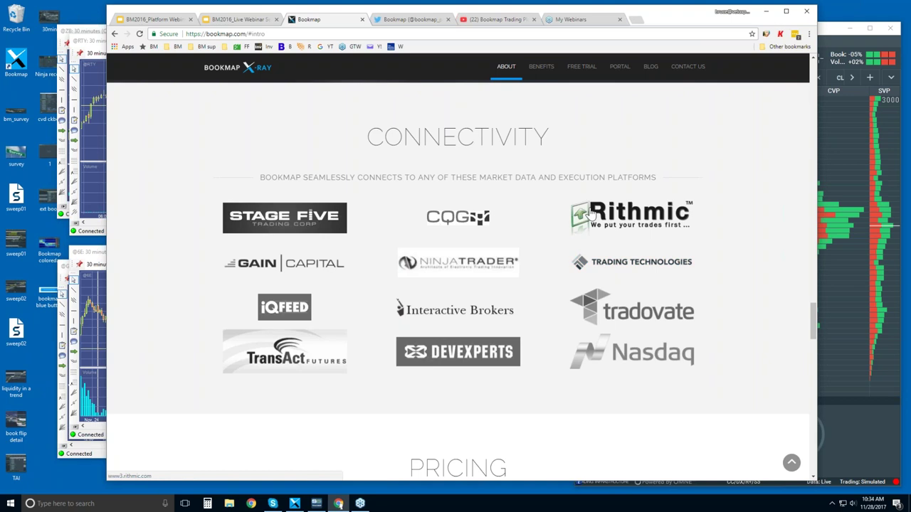
- Examine the pricing plans, highlighting Advanced plan features such as Large lot tracker and Iceberg detector
{"action": "scroll", "coordinate": [470, 227], "scroll_direction": "down", "scroll_amount": 5}
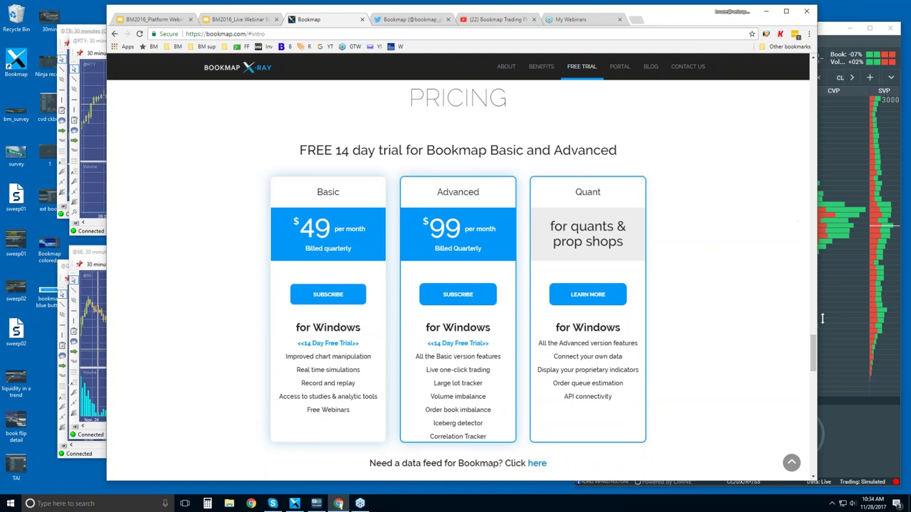
{"action": "scroll", "coordinate": [814, 353], "scroll_direction": "down", "scroll_amount": 1}
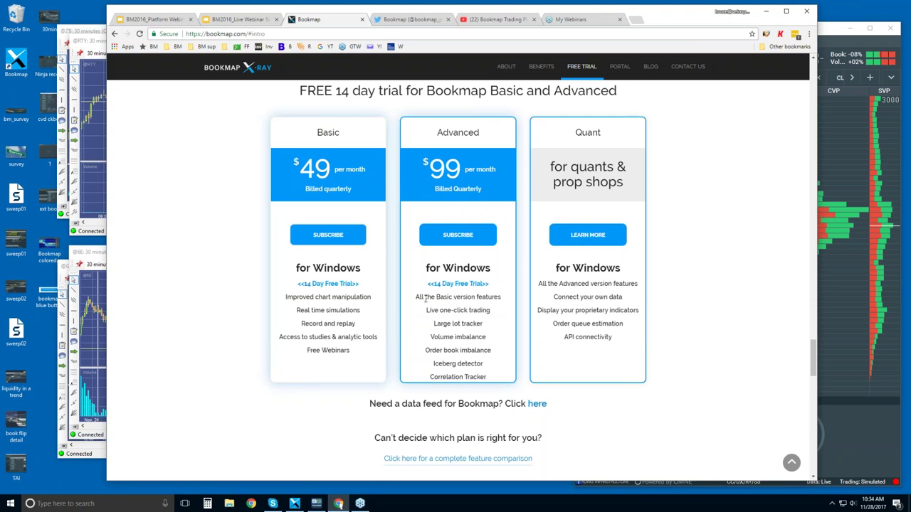
{"action": "left_click_drag", "start_coordinate": [431, 312], "coordinate": [484, 377]}
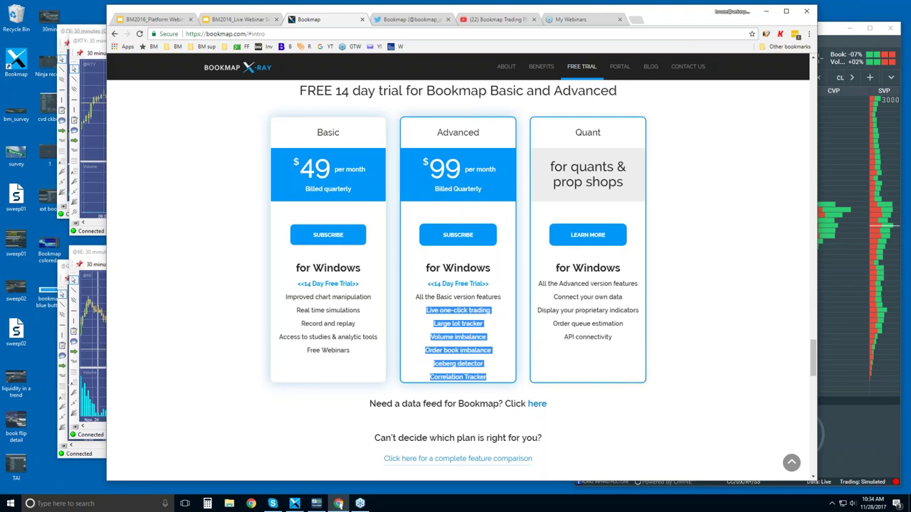
{"action": "triple_click", "coordinate": [447, 322]}
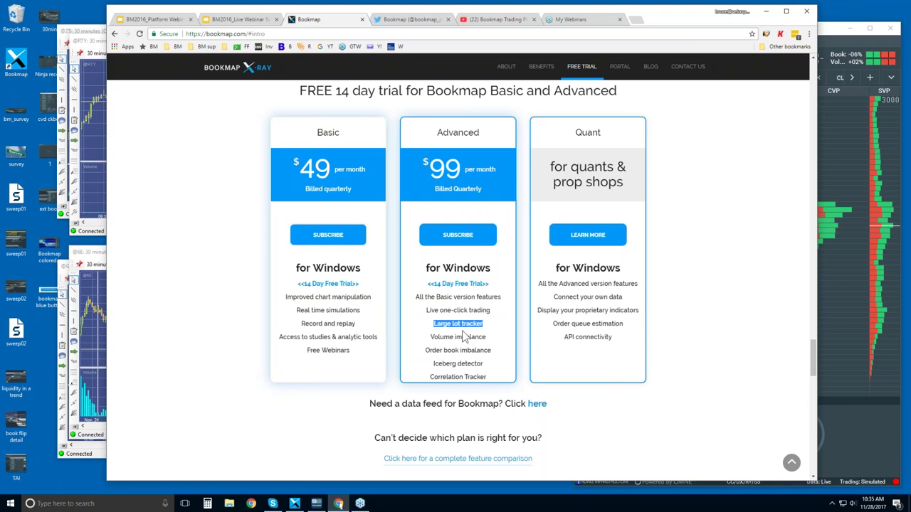
{"action": "double_click", "coordinate": [450, 363]}
{"action": "left_click_drag", "start_coordinate": [450, 364], "coordinate": [482, 364]}
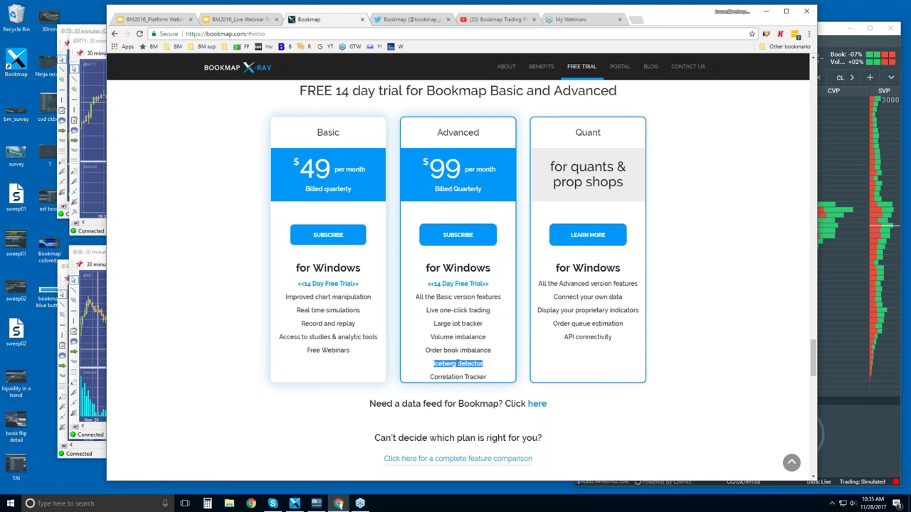
{"action": "double_click", "coordinate": [447, 377]}
{"action": "left_click", "coordinate": [462, 379]}
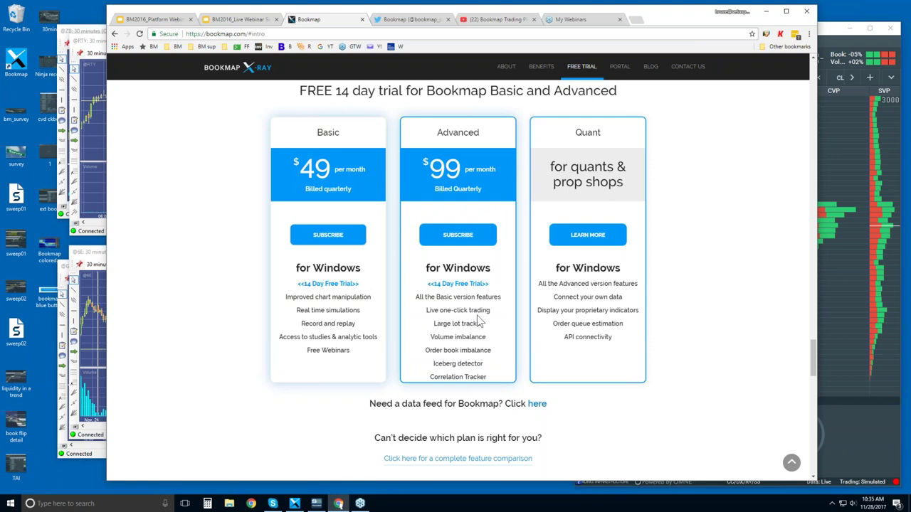
- Look through the Partners and Contact Us sections further down the Bookmap website
{"action": "scroll", "coordinate": [478, 322], "scroll_direction": "down", "scroll_amount": 5}
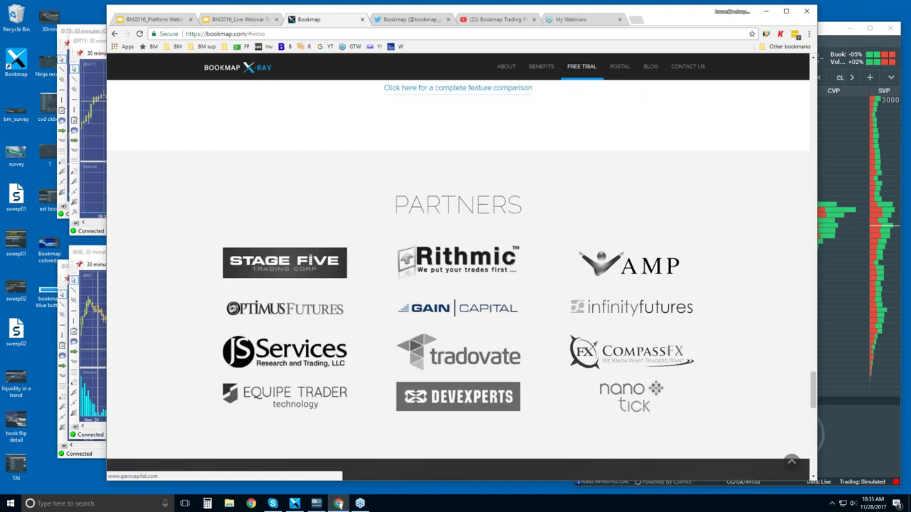
{"action": "scroll", "coordinate": [422, 284], "scroll_direction": "down", "scroll_amount": 1}
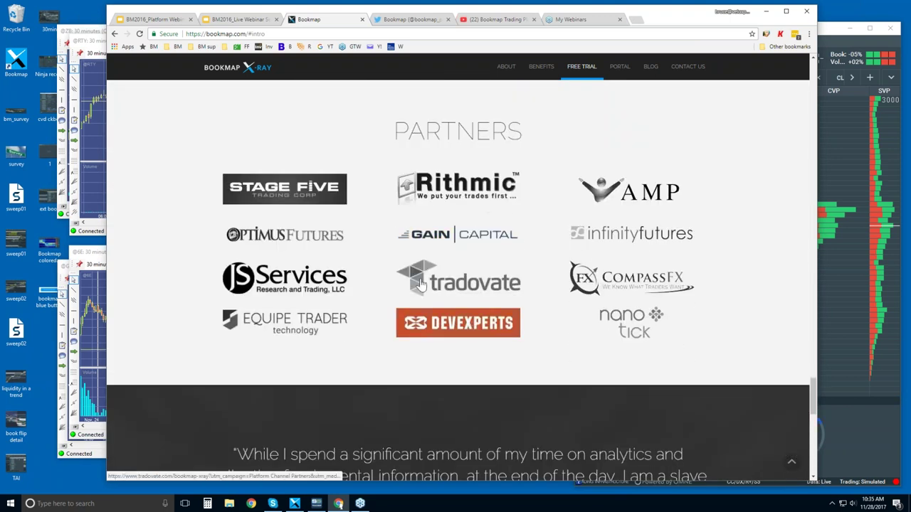
{"action": "scroll", "coordinate": [422, 285], "scroll_direction": "down", "scroll_amount": 6}
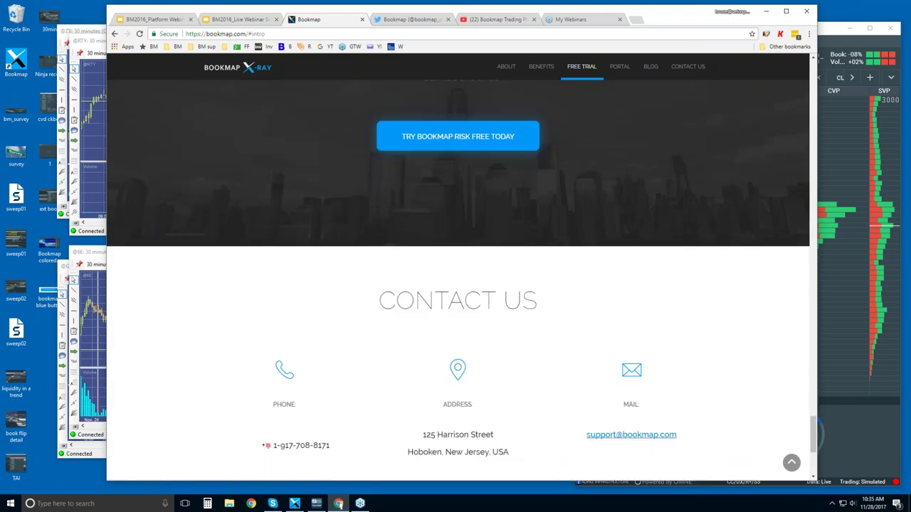
{"action": "scroll", "coordinate": [422, 284], "scroll_direction": "down", "scroll_amount": 1}
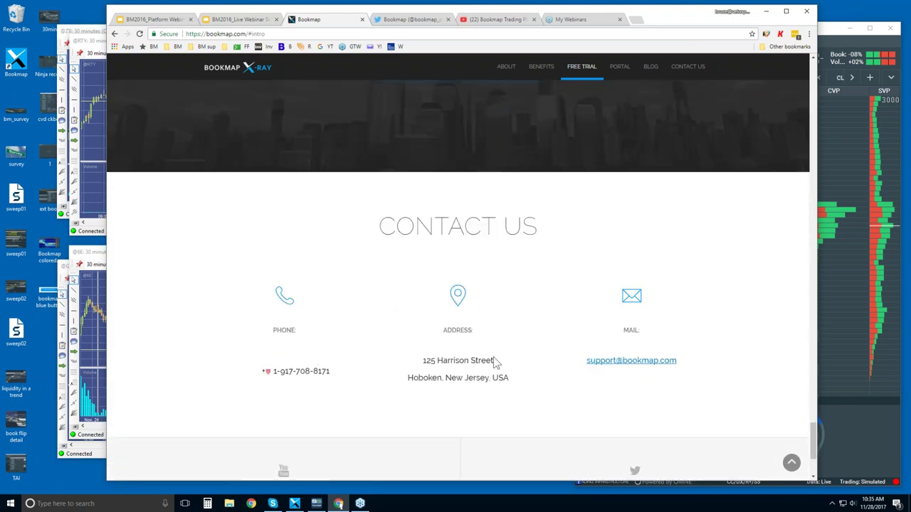
- View Bookmap's Twitter profile and look through the video playlists on its YouTube channel
{"action": "left_click", "coordinate": [410, 21]}
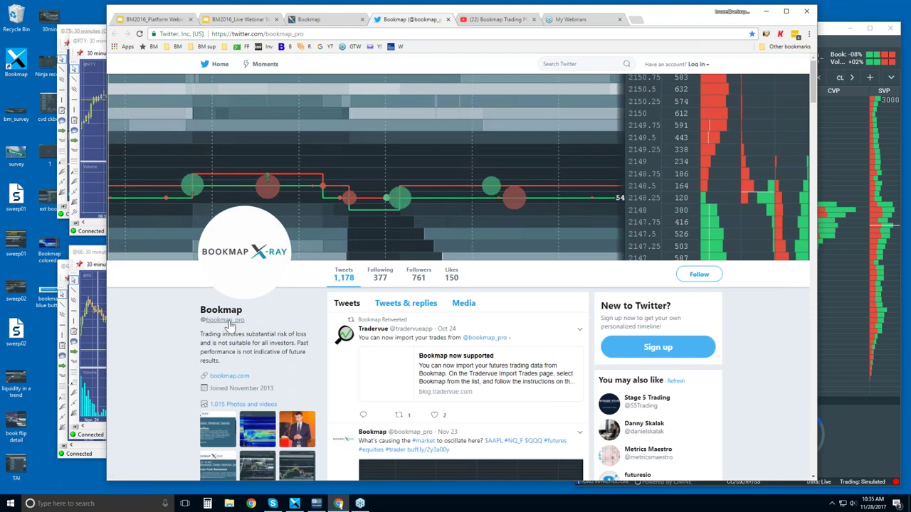
{"action": "left_click", "coordinate": [497, 20]}
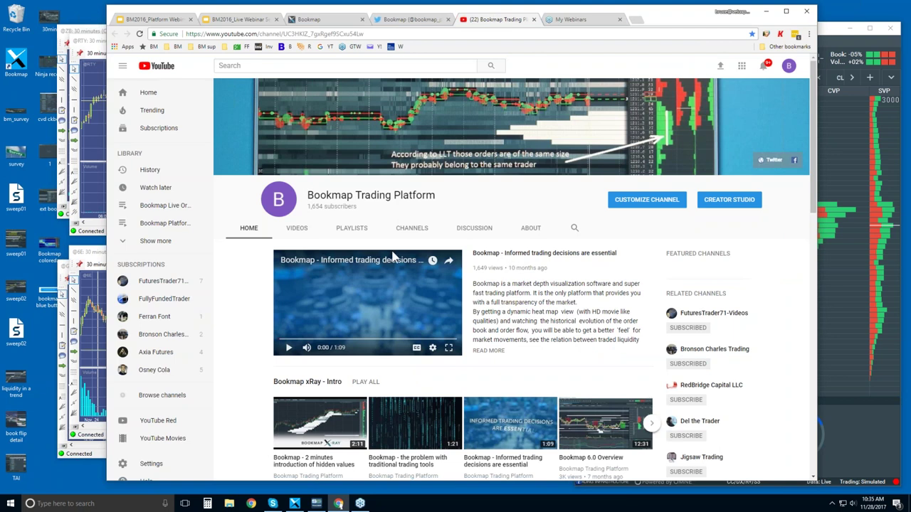
{"action": "scroll", "coordinate": [396, 270], "scroll_direction": "down", "scroll_amount": 1}
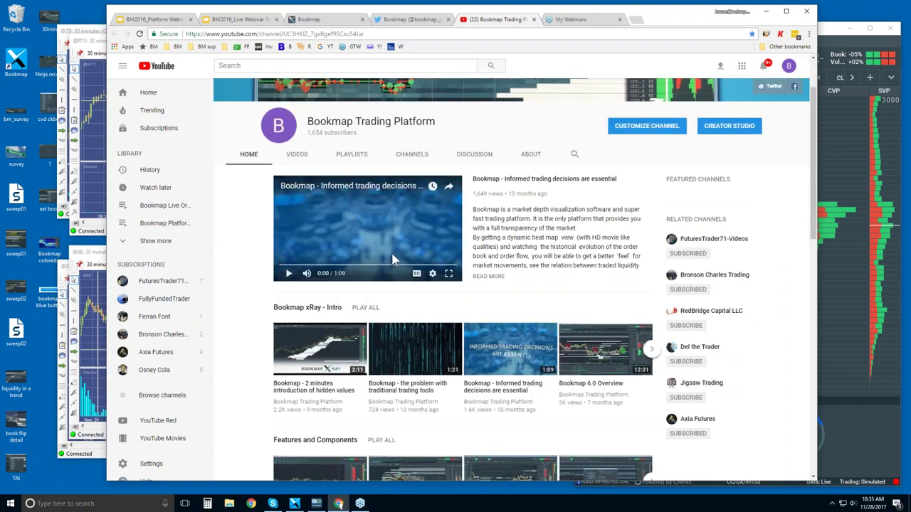
{"action": "scroll", "coordinate": [391, 252], "scroll_direction": "down", "scroll_amount": 2}
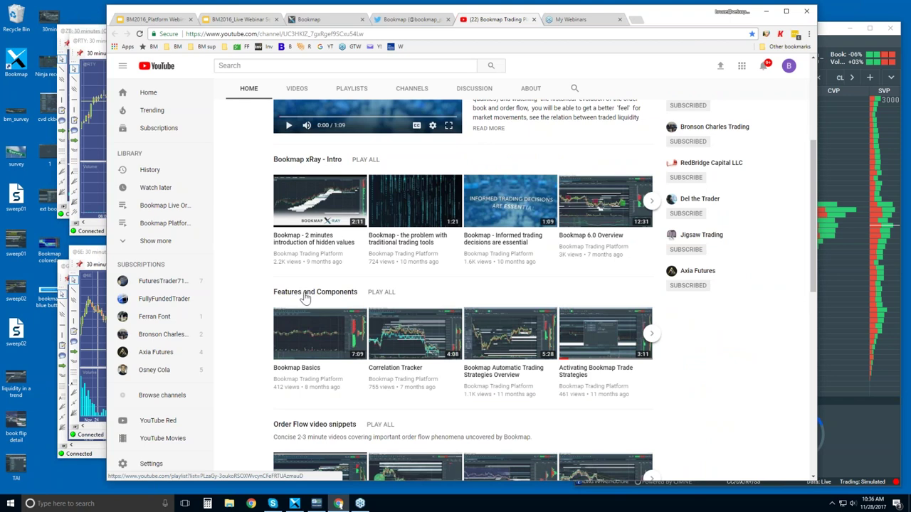
{"action": "scroll", "coordinate": [305, 295], "scroll_direction": "down", "scroll_amount": 2}
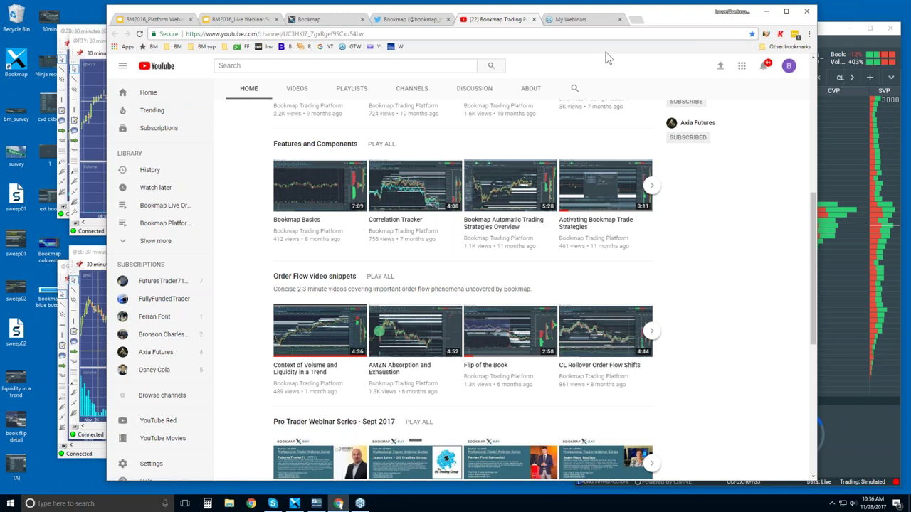
- Switch to the Bookmap platform, maximize its window and show a longer time range on the NQZ7.CME chart
{"action": "left_click", "coordinate": [826, 34]}
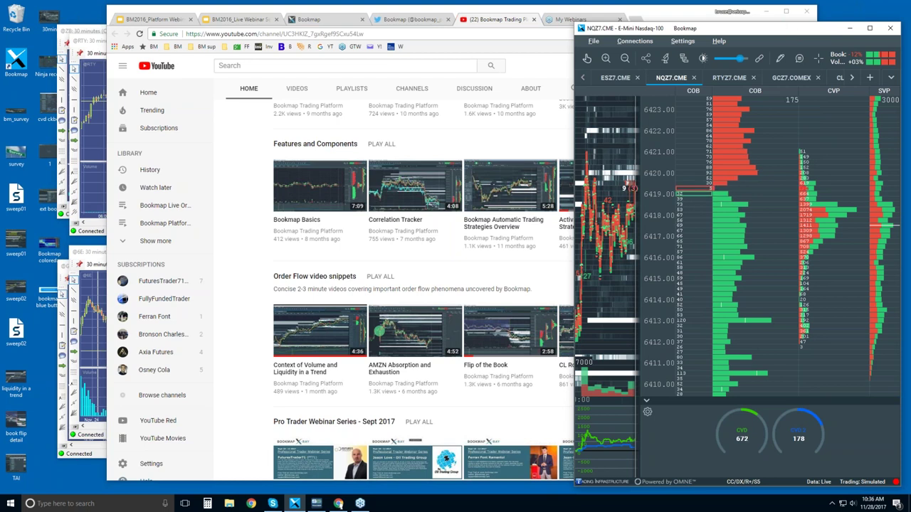
{"action": "double_click", "coordinate": [825, 28]}
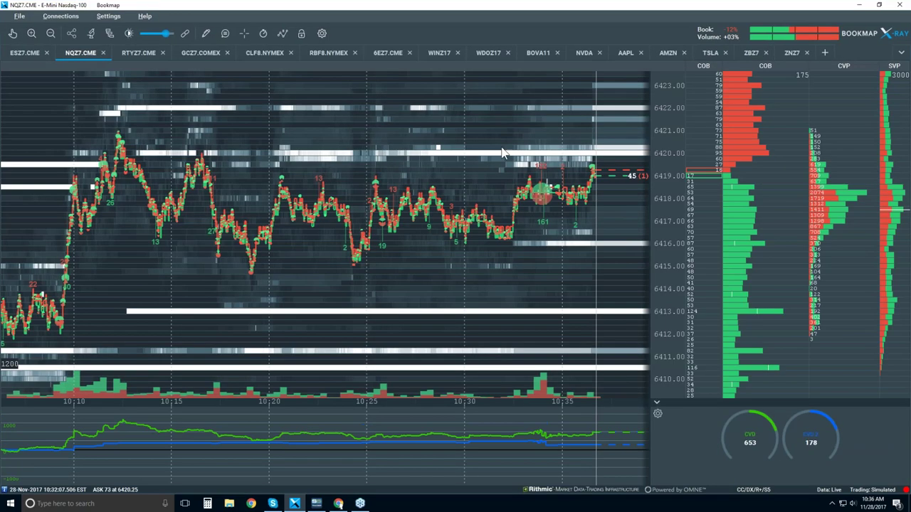
{"action": "scroll", "coordinate": [502, 153], "scroll_direction": "down", "scroll_amount": 1}
{"action": "scroll", "coordinate": [501, 153], "scroll_direction": "down", "scroll_amount": 3}
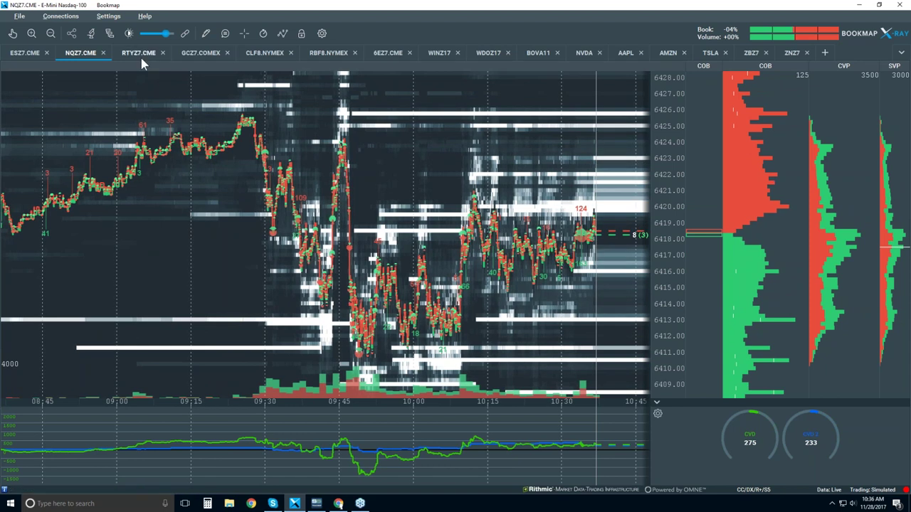
- Show a longer time range on the CLF8.NYMEX crude oil chart and collapse the indicator pane beneath it
{"action": "left_click", "coordinate": [262, 54]}
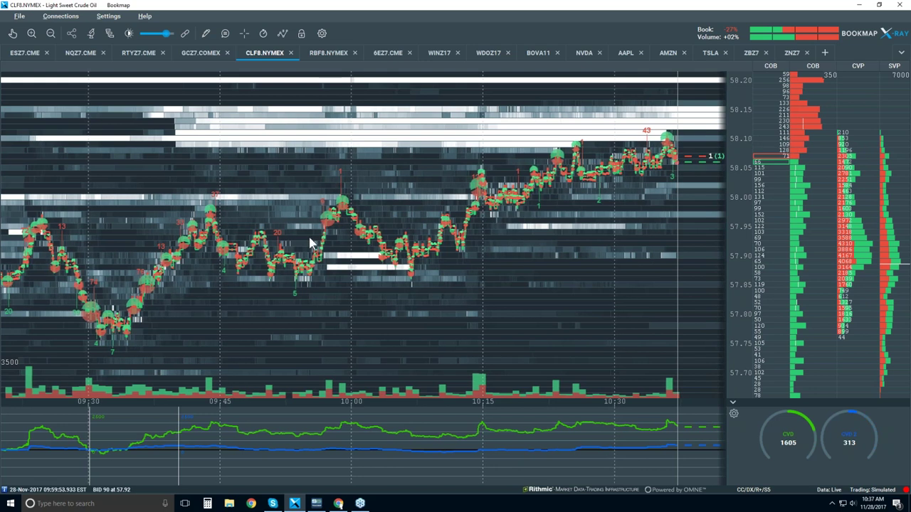
{"action": "scroll", "coordinate": [306, 244], "scroll_direction": "down", "scroll_amount": 1}
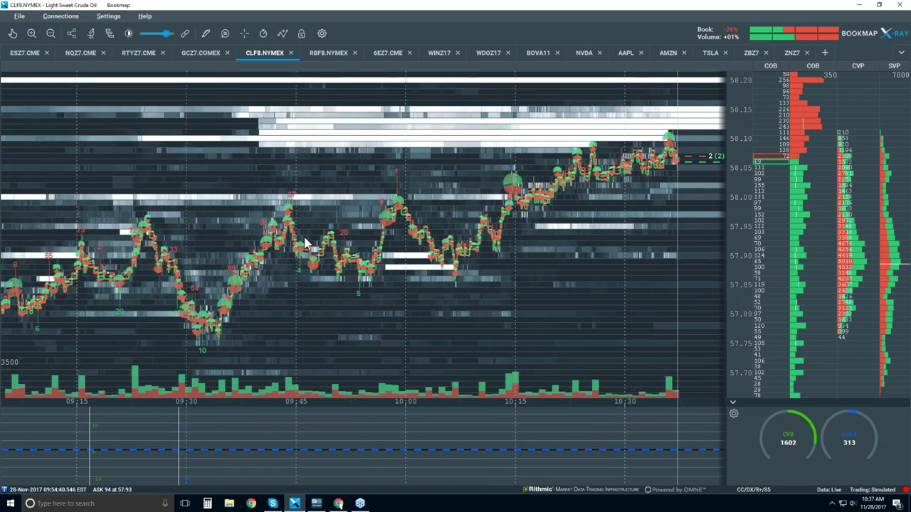
{"action": "scroll", "coordinate": [304, 249], "scroll_direction": "down", "scroll_amount": 1}
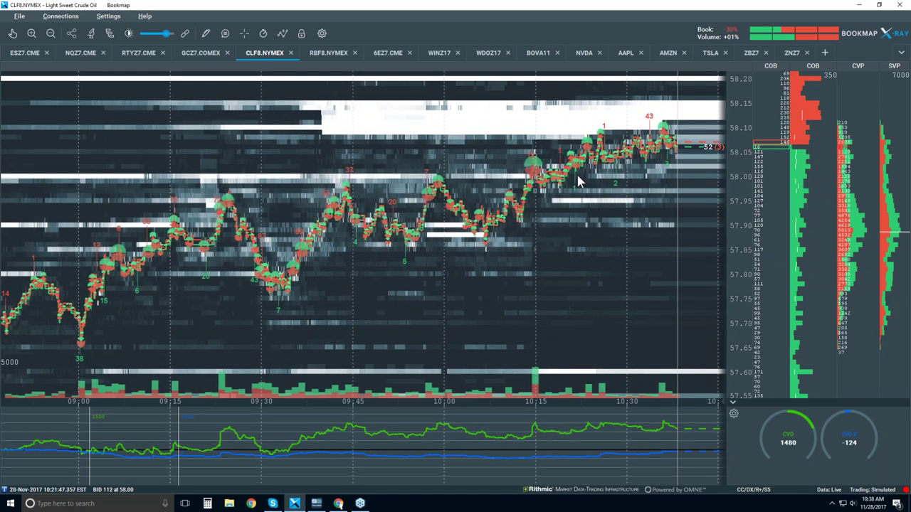
{"action": "left_click", "coordinate": [732, 404]}
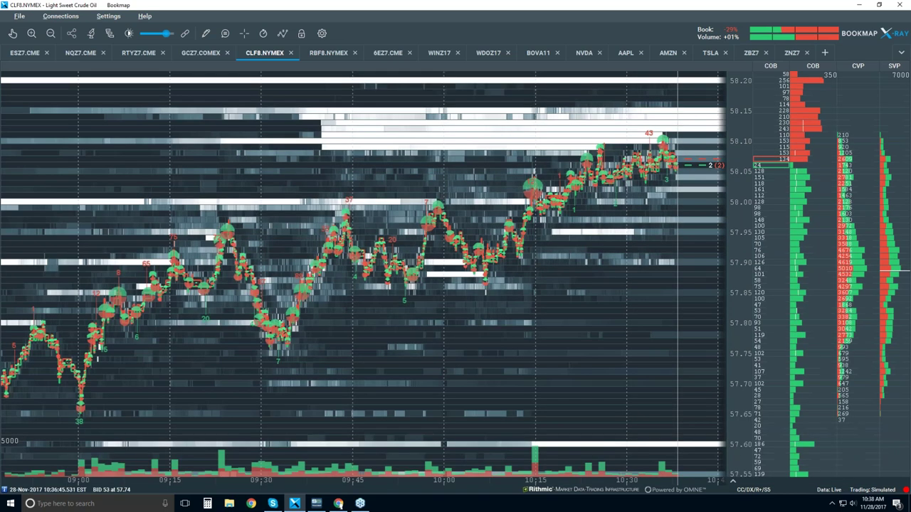
- Turn on Candlestick Bars for the crude oil chart and turn off Volume Dots, Best Bid/Ask, Indicators, Heatmap and Extended
{"action": "left_click", "coordinate": [282, 34]}
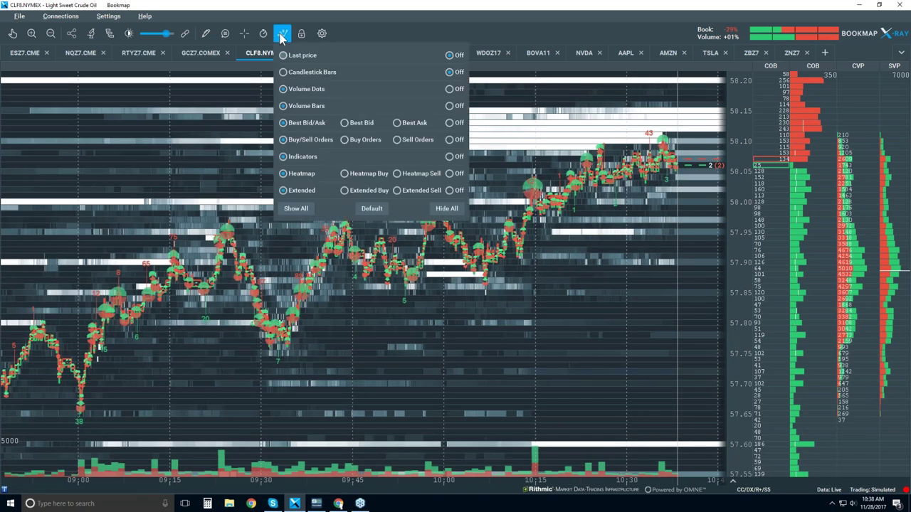
{"action": "left_click", "coordinate": [284, 73]}
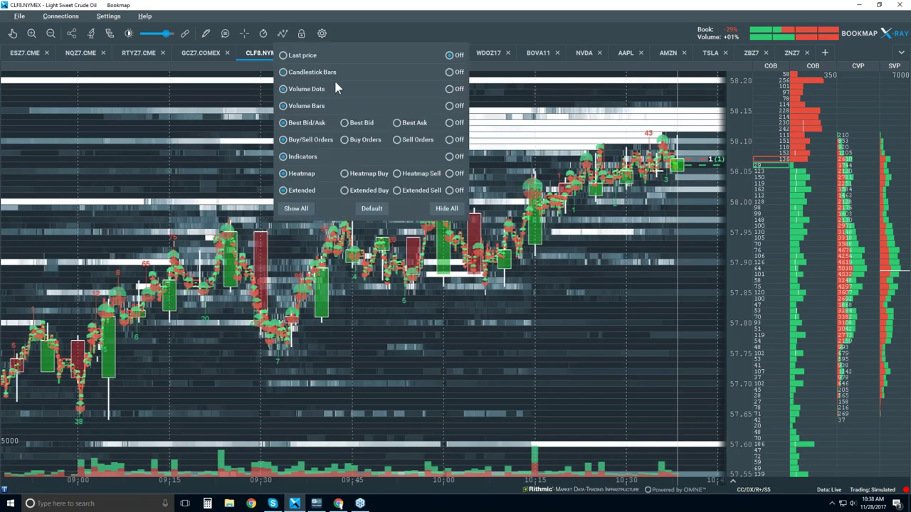
{"action": "left_click", "coordinate": [450, 90]}
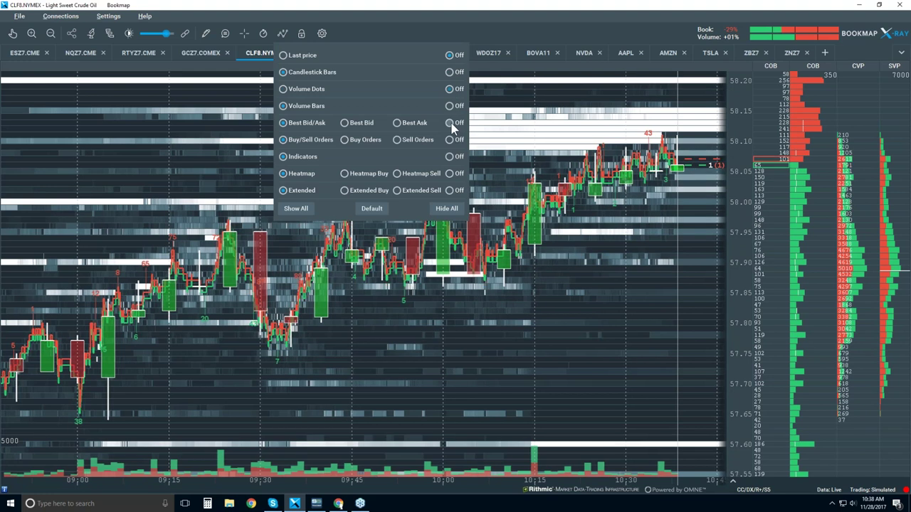
{"action": "left_click", "coordinate": [451, 123]}
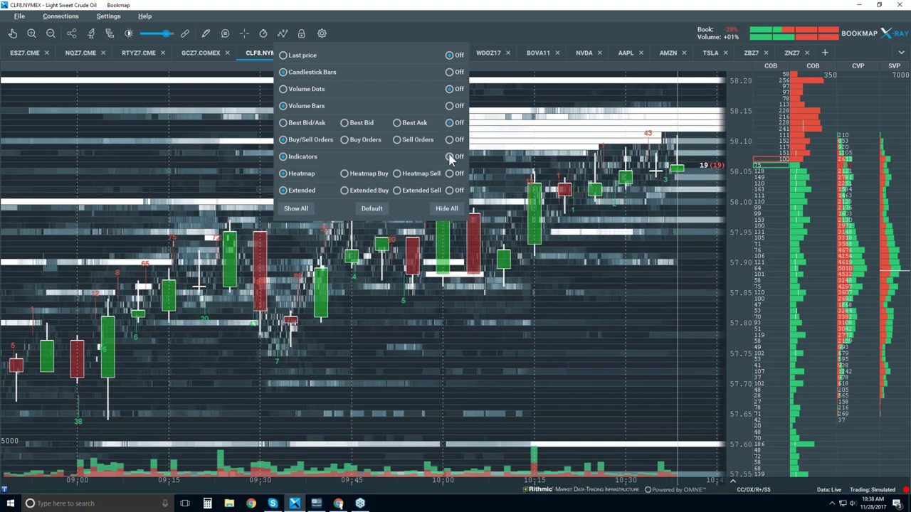
{"action": "left_click", "coordinate": [450, 158]}
{"action": "left_click", "coordinate": [450, 172]}
{"action": "left_click", "coordinate": [451, 191]}
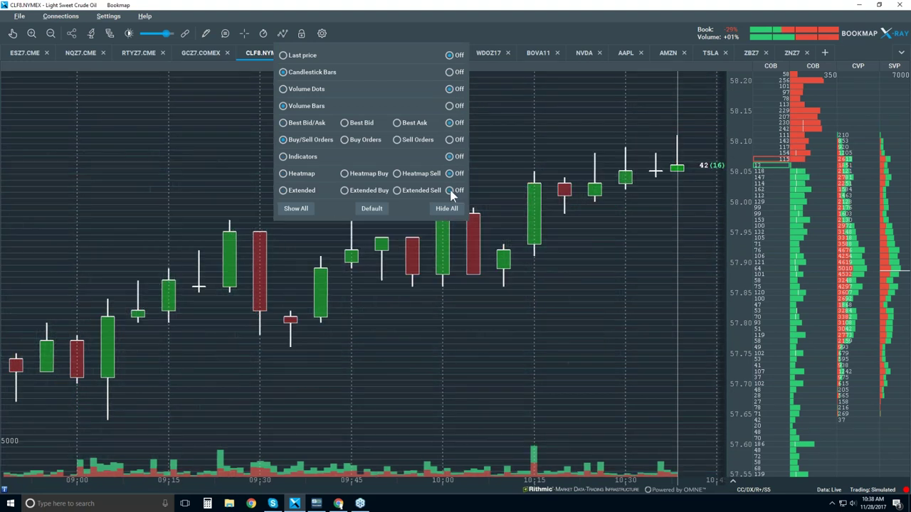
{"action": "left_click", "coordinate": [503, 132]}
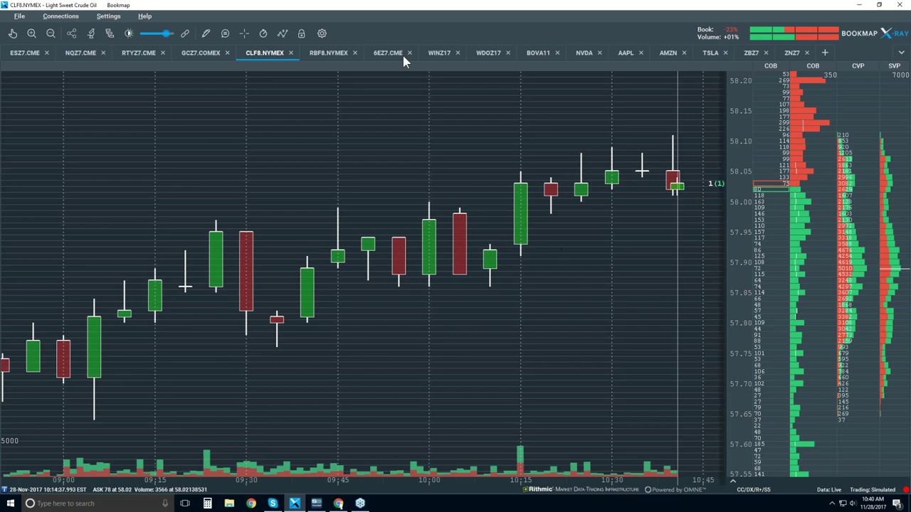
- Turn on Best Bid/Ask for the crude oil chart and close the display settings
{"action": "left_click", "coordinate": [282, 36]}
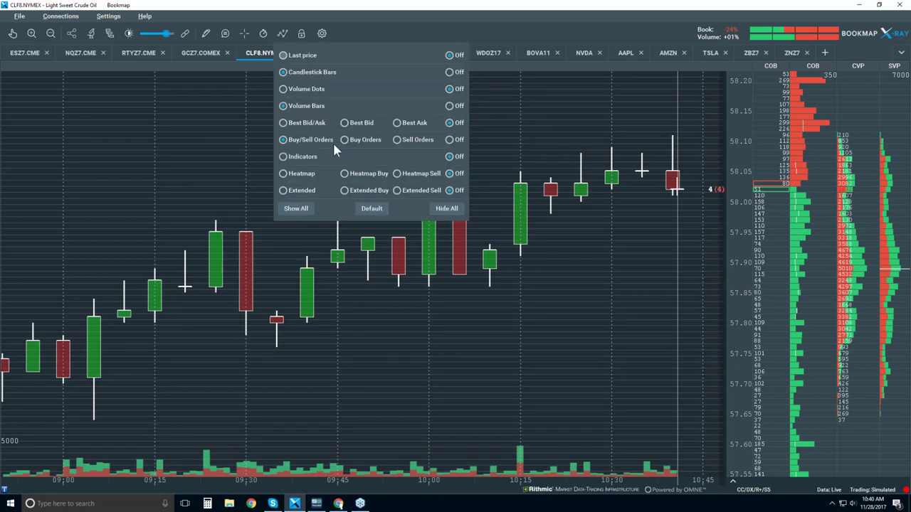
{"action": "left_click", "coordinate": [318, 126]}
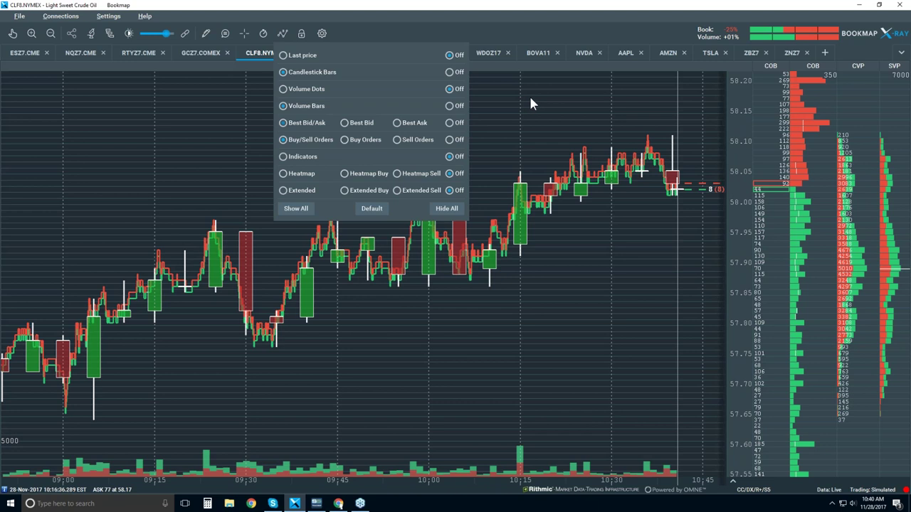
{"action": "left_click", "coordinate": [509, 105]}
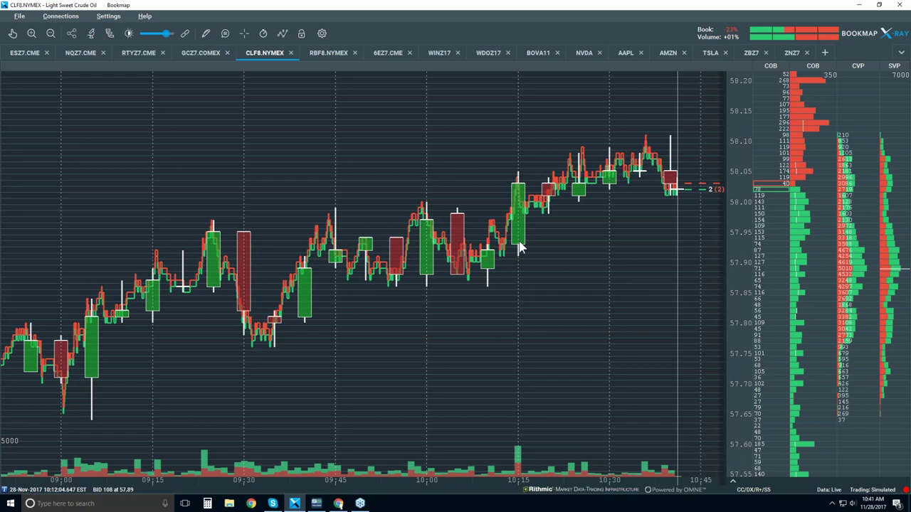
- Activate the Hand tool, focus the crude oil chart on the period around 10:10, and turn on Volume Dots
{"action": "left_click", "coordinate": [12, 32]}
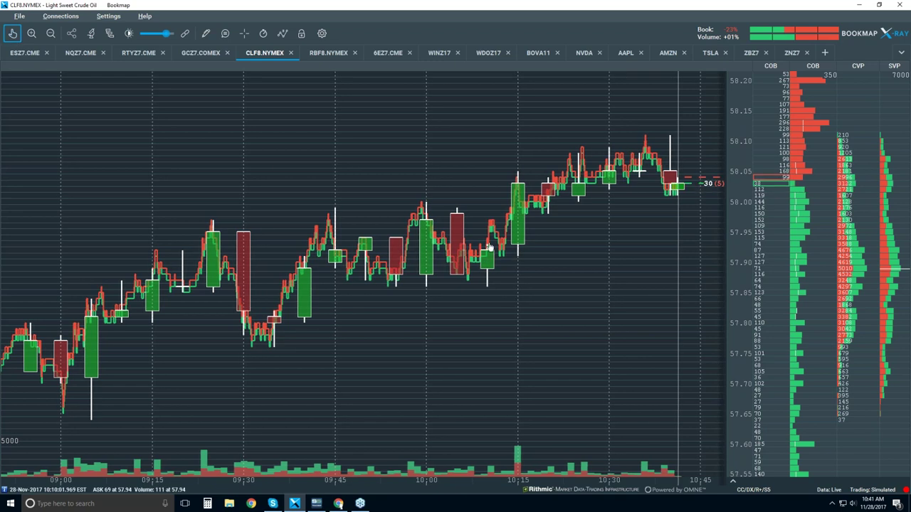
{"action": "scroll", "coordinate": [491, 245], "scroll_direction": "up", "scroll_amount": 3}
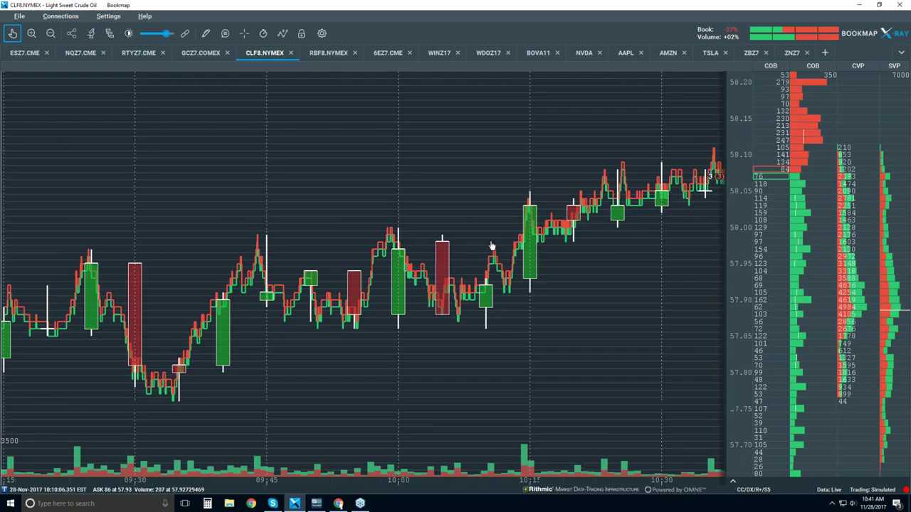
{"action": "scroll", "coordinate": [494, 247], "scroll_direction": "up", "scroll_amount": 2}
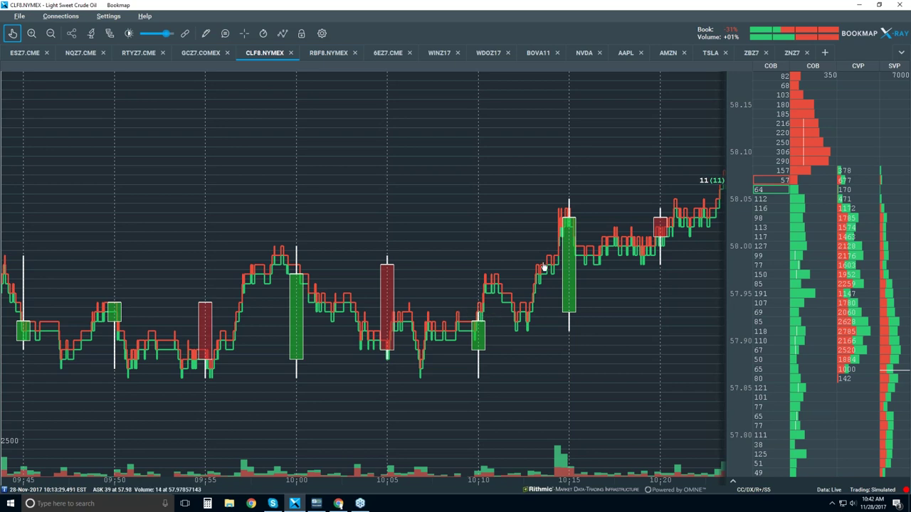
{"action": "left_click", "coordinate": [283, 32]}
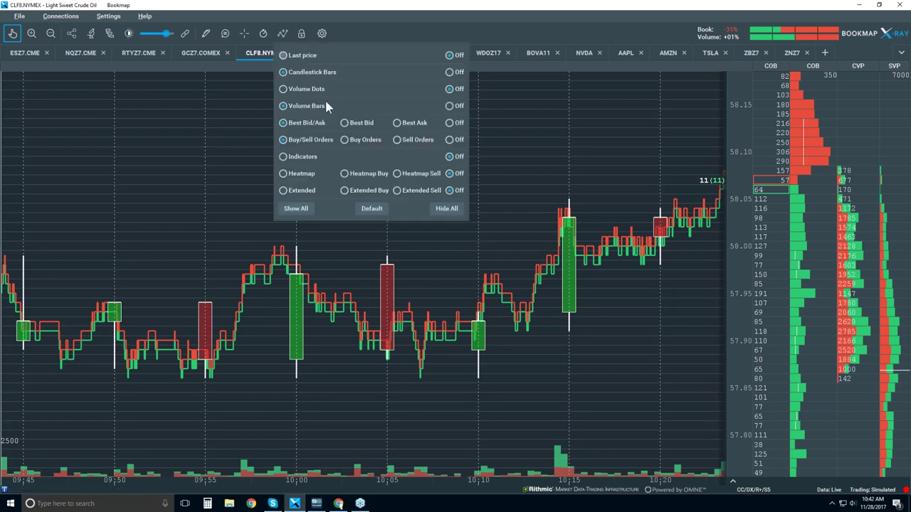
{"action": "left_click", "coordinate": [314, 90]}
{"action": "left_click", "coordinate": [514, 116]}
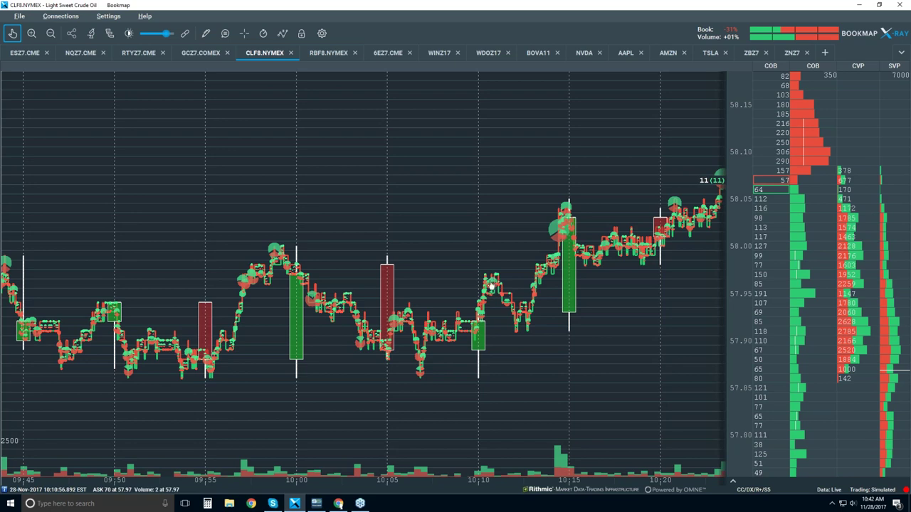
- Zoom in on the trades around 10:10:12 and turn on the chart's data tooltip
{"action": "scroll", "coordinate": [491, 283], "scroll_direction": "up", "scroll_amount": 2}
{"action": "scroll", "coordinate": [478, 286], "scroll_direction": "up", "scroll_amount": 6}
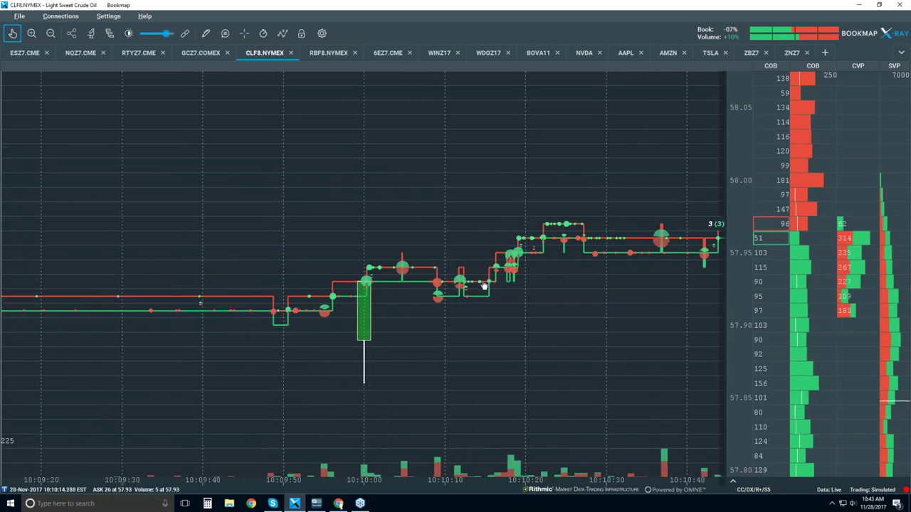
{"action": "scroll", "coordinate": [486, 284], "scroll_direction": "up", "scroll_amount": 3}
{"action": "scroll", "coordinate": [487, 284], "scroll_direction": "up", "scroll_amount": 6}
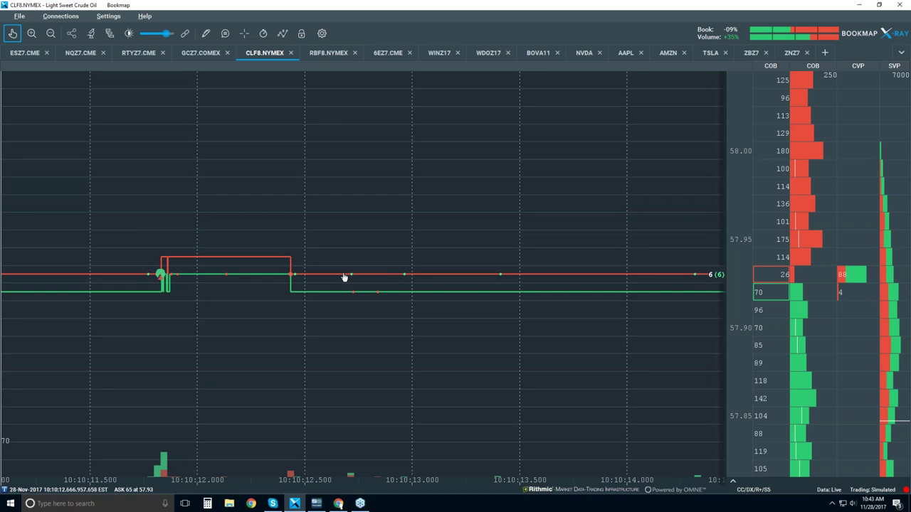
{"action": "left_click_drag", "start_coordinate": [345, 278], "coordinate": [714, 267]}
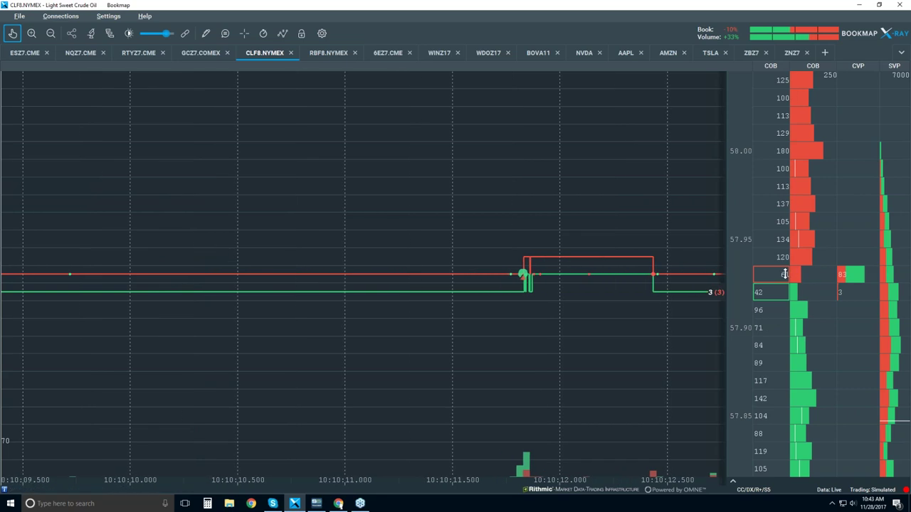
{"action": "left_click", "coordinate": [226, 35]}
{"action": "mouse_move", "coordinate": [716, 279]}
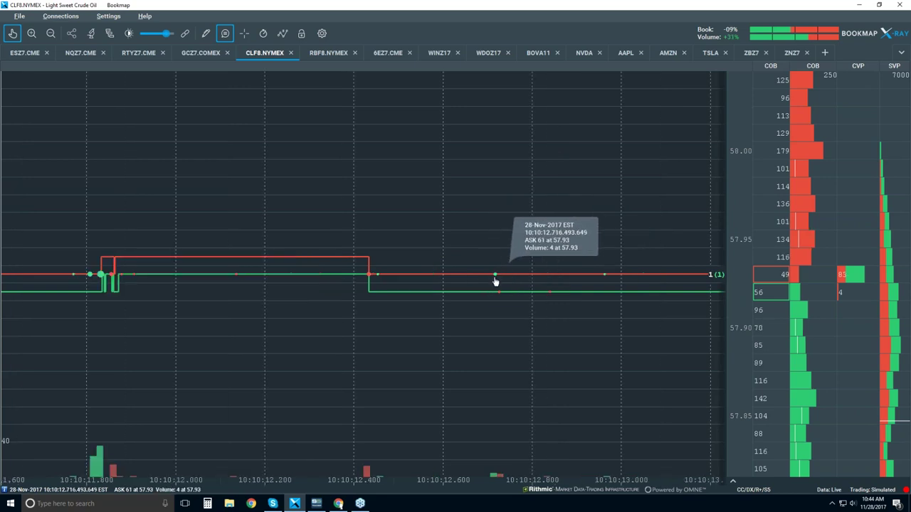
- Examine the single buy trade near 10:10:12.718 at 57.93 on an ever finer time scale
{"action": "scroll", "coordinate": [497, 271], "scroll_direction": "up", "scroll_amount": 5}
{"action": "scroll", "coordinate": [494, 269], "scroll_direction": "up", "scroll_amount": 5}
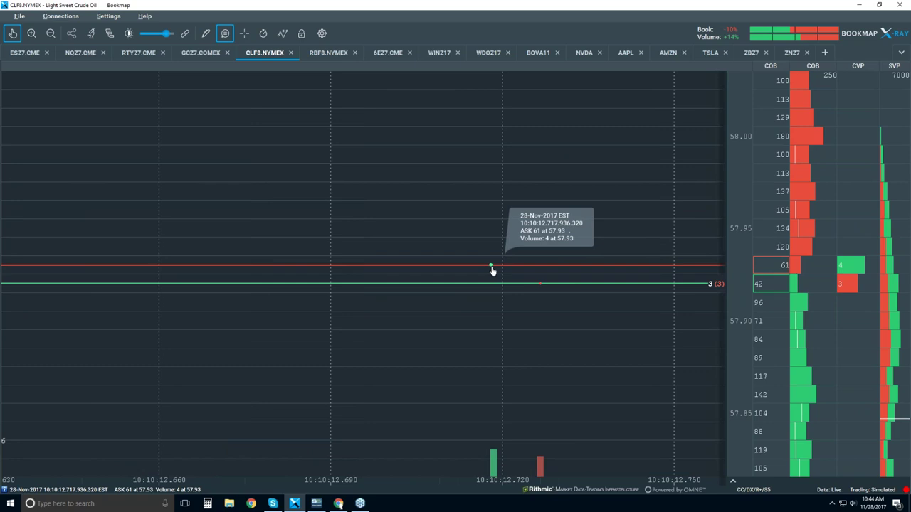
{"action": "scroll", "coordinate": [492, 269], "scroll_direction": "up", "scroll_amount": 5}
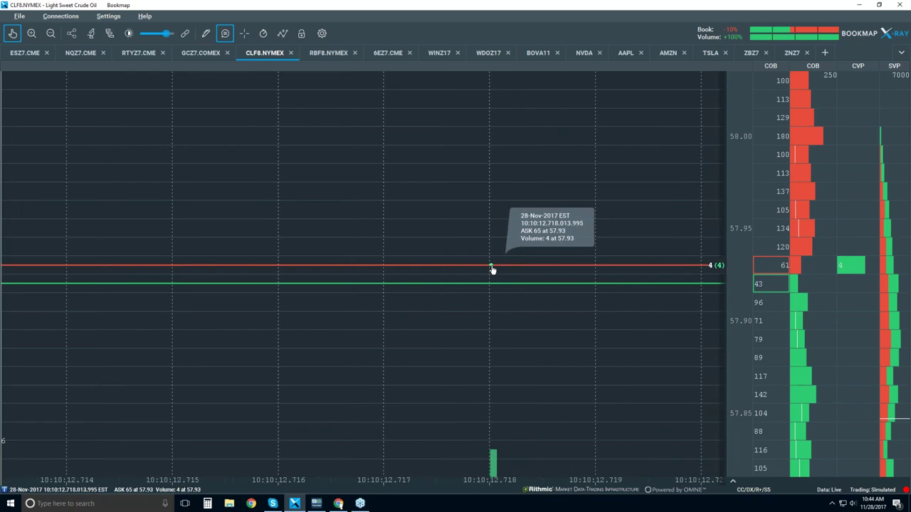
{"action": "scroll", "coordinate": [497, 271], "scroll_direction": "up", "scroll_amount": 5}
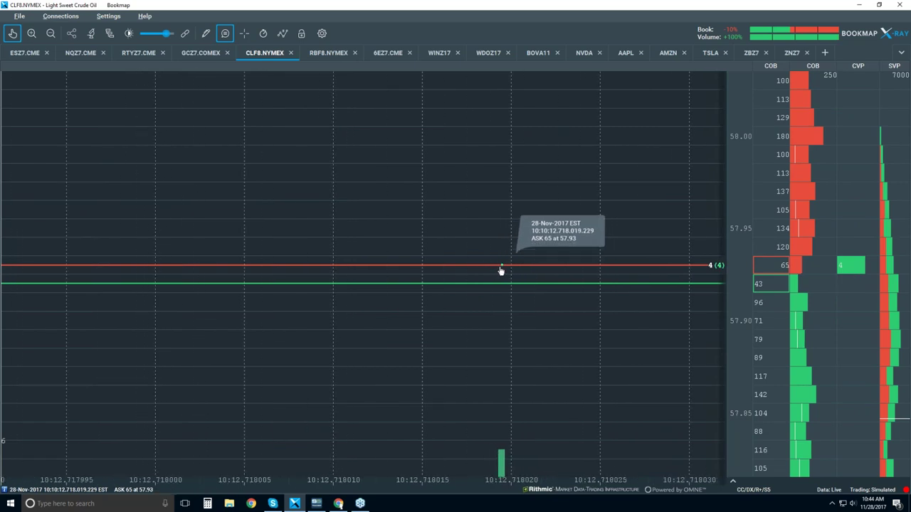
{"action": "scroll", "coordinate": [501, 271], "scroll_direction": "up", "scroll_amount": 1}
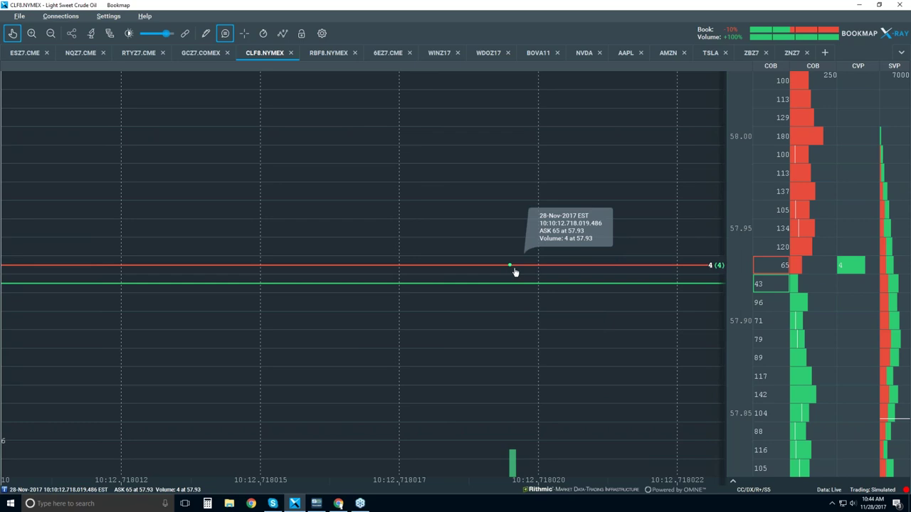
- Insert a column beside the CVP column and set it to show the Trades Counter
{"action": "right_click", "coordinate": [850, 178]}
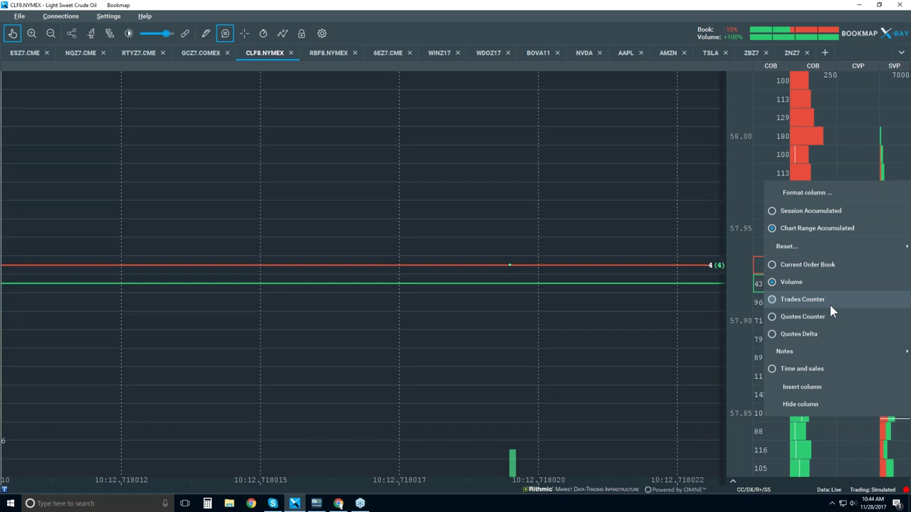
{"action": "left_click", "coordinate": [827, 384]}
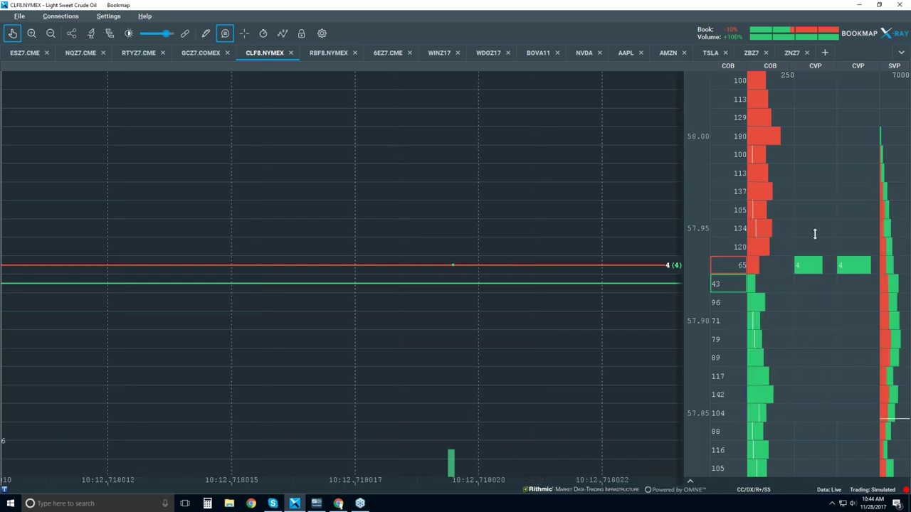
{"action": "right_click", "coordinate": [810, 254]}
{"action": "left_click", "coordinate": [801, 355]}
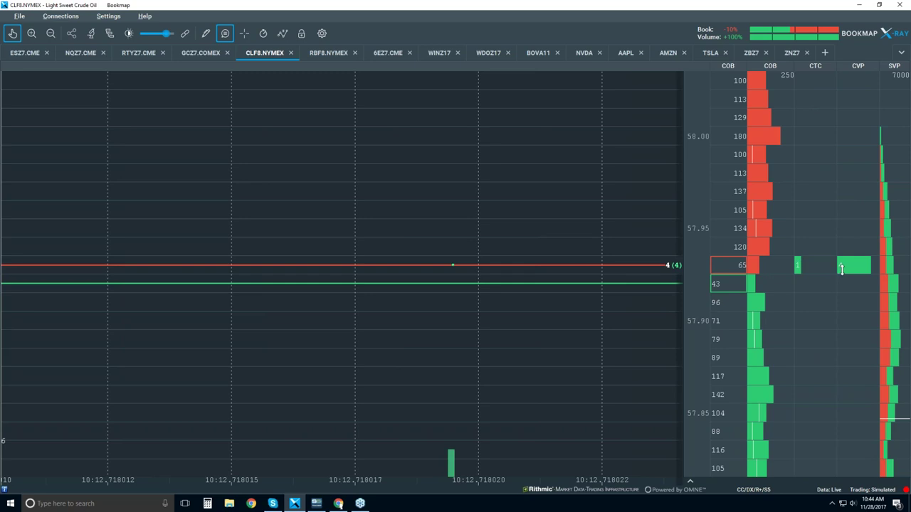
- Inspect the same trade and the surrounding time labels at nanosecond resolution
{"action": "mouse_move", "coordinate": [454, 268]}
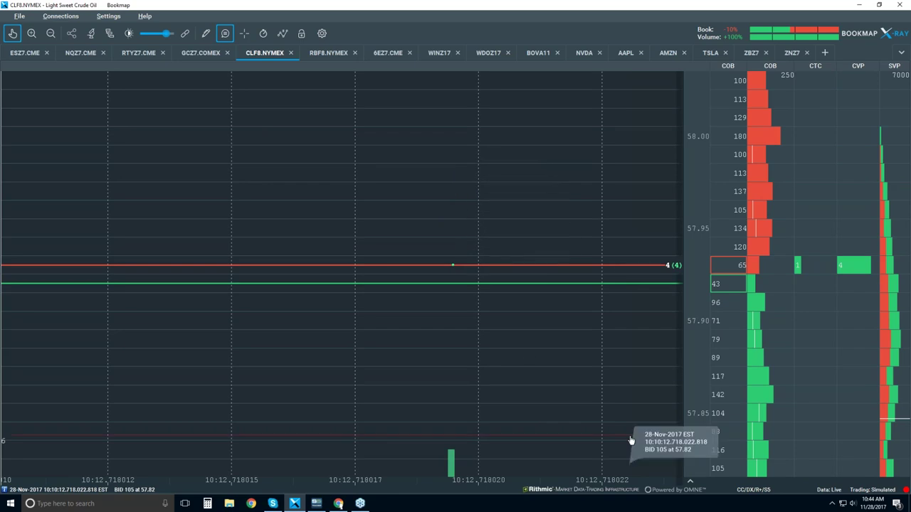
{"action": "scroll", "coordinate": [457, 270], "scroll_direction": "up", "scroll_amount": 3}
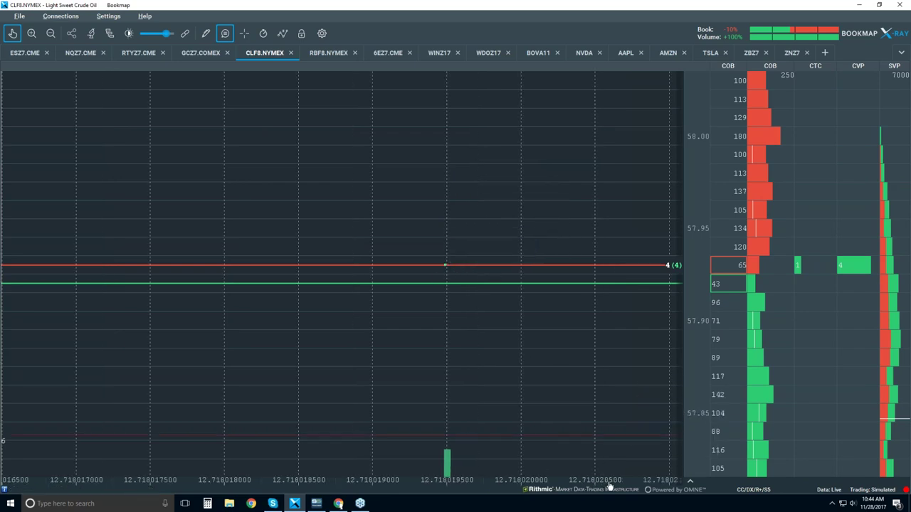
{"action": "left_click_drag", "start_coordinate": [499, 368], "coordinate": [431, 356]}
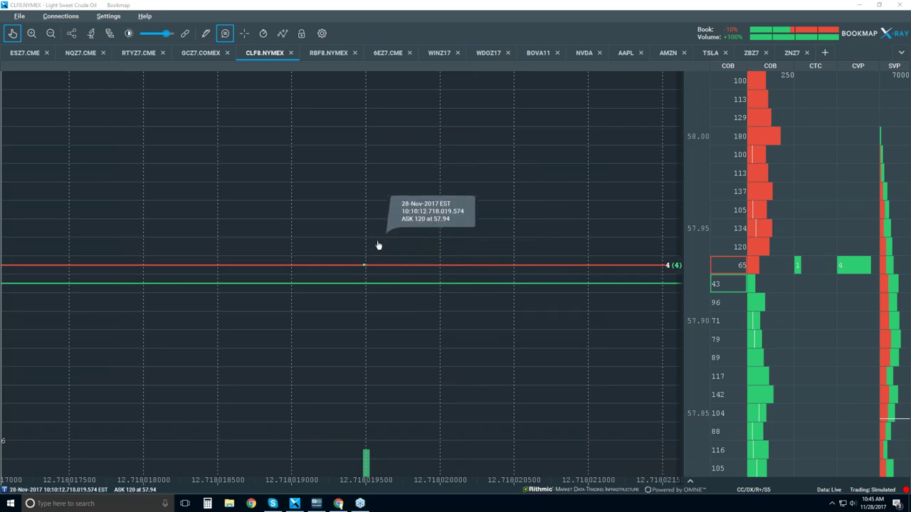
- Zoom the crude oil chart back out from the single trade to the 09:45–10:30 range, examining how the volume dots aggregate
{"action": "scroll", "coordinate": [378, 246], "scroll_direction": "up", "scroll_amount": 5}
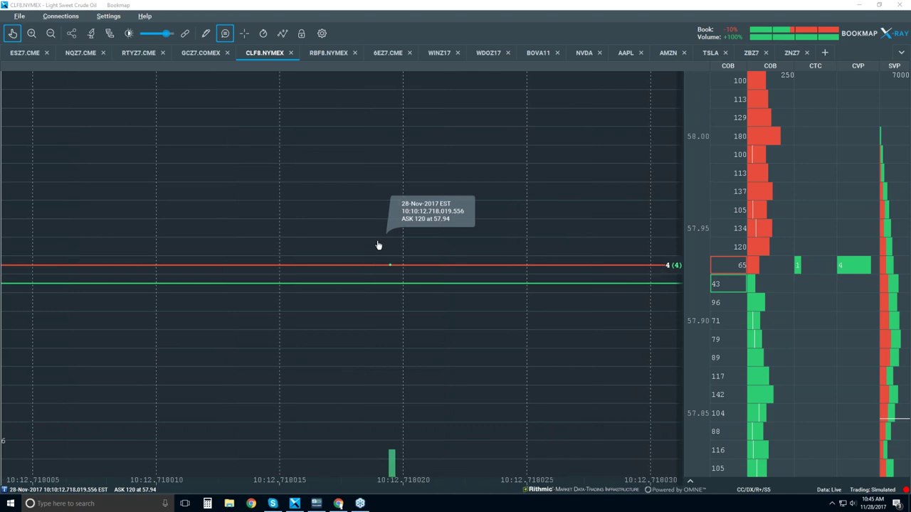
{"action": "scroll", "coordinate": [378, 246], "scroll_direction": "down", "scroll_amount": 5}
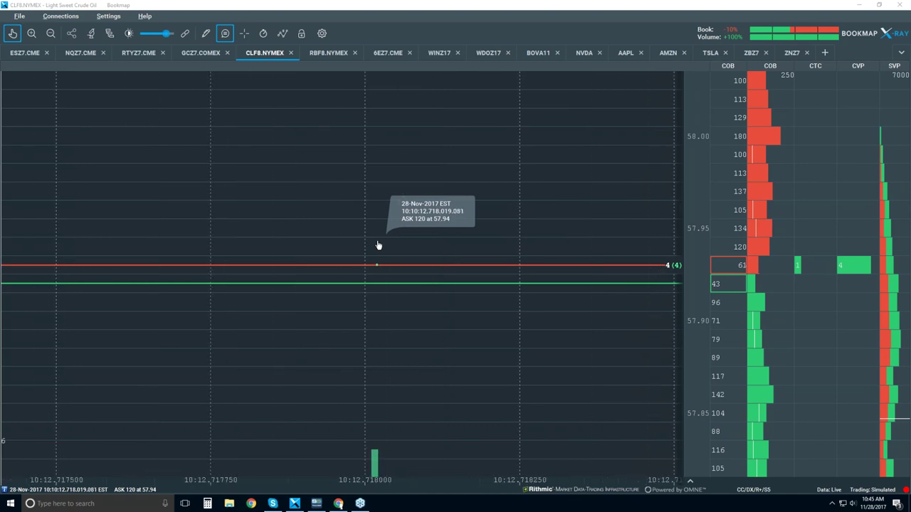
{"action": "scroll", "coordinate": [378, 245], "scroll_direction": "down", "scroll_amount": 4}
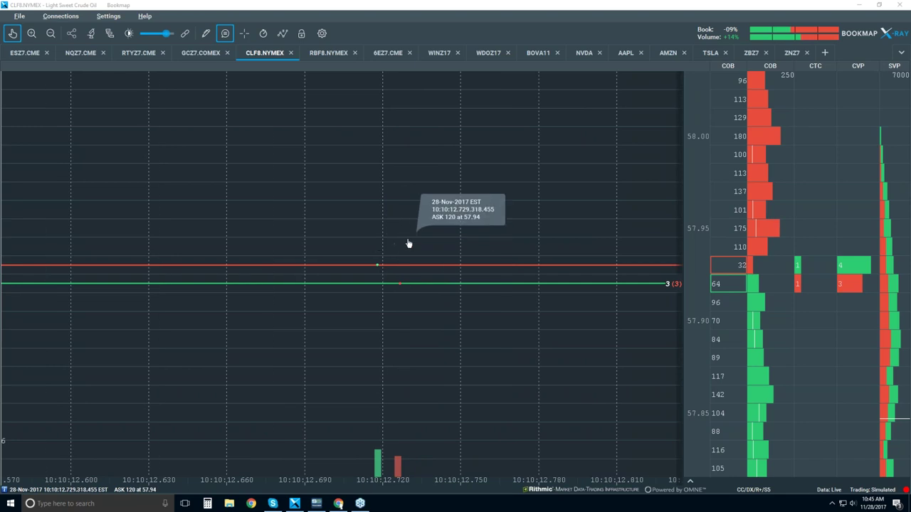
{"action": "scroll", "coordinate": [407, 244], "scroll_direction": "down", "scroll_amount": 3}
{"action": "scroll", "coordinate": [407, 244], "scroll_direction": "down", "scroll_amount": 2}
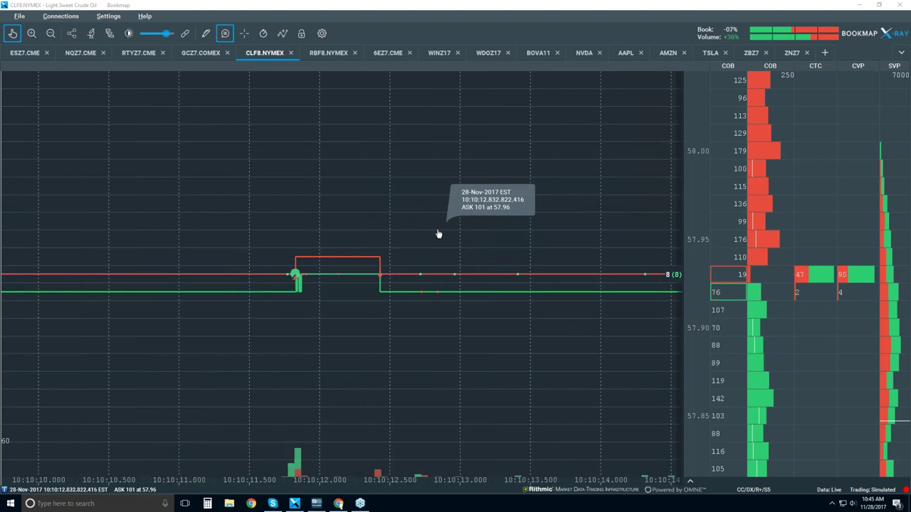
{"action": "scroll", "coordinate": [438, 233], "scroll_direction": "down", "scroll_amount": 2}
{"action": "scroll", "coordinate": [438, 233], "scroll_direction": "down", "scroll_amount": 3}
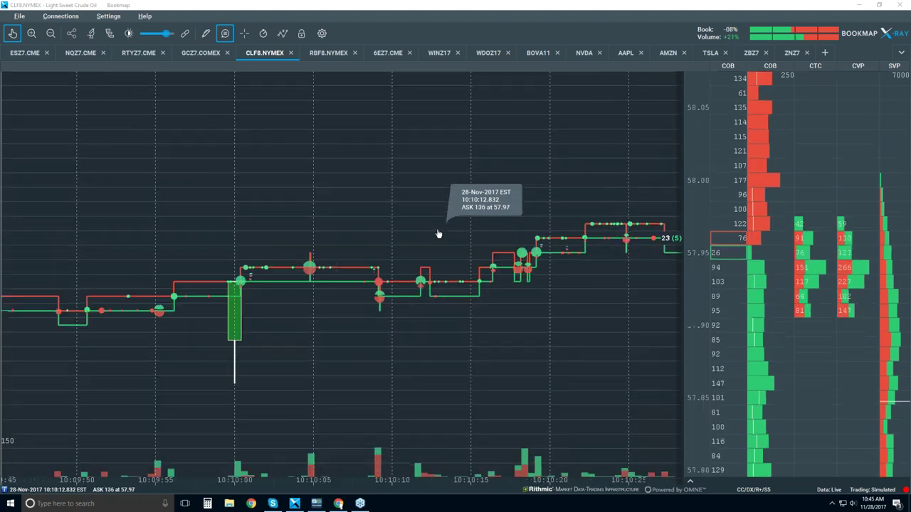
{"action": "scroll", "coordinate": [439, 234], "scroll_direction": "down", "scroll_amount": 1}
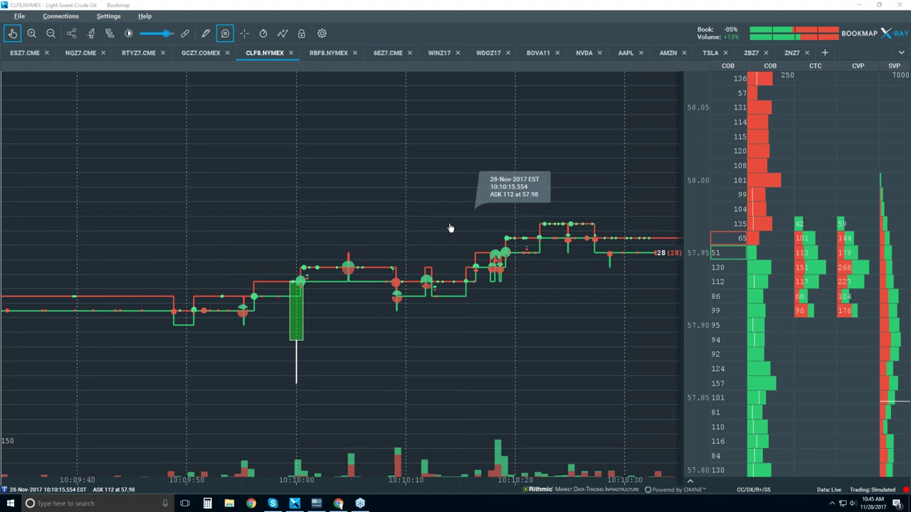
{"action": "scroll", "coordinate": [438, 233], "scroll_direction": "down", "scroll_amount": 2}
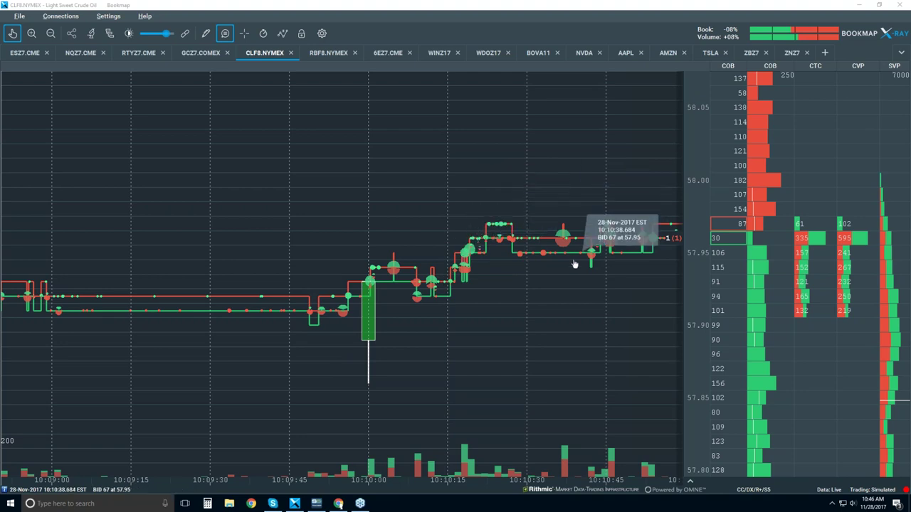
{"action": "scroll", "coordinate": [469, 264], "scroll_direction": "down", "scroll_amount": 3}
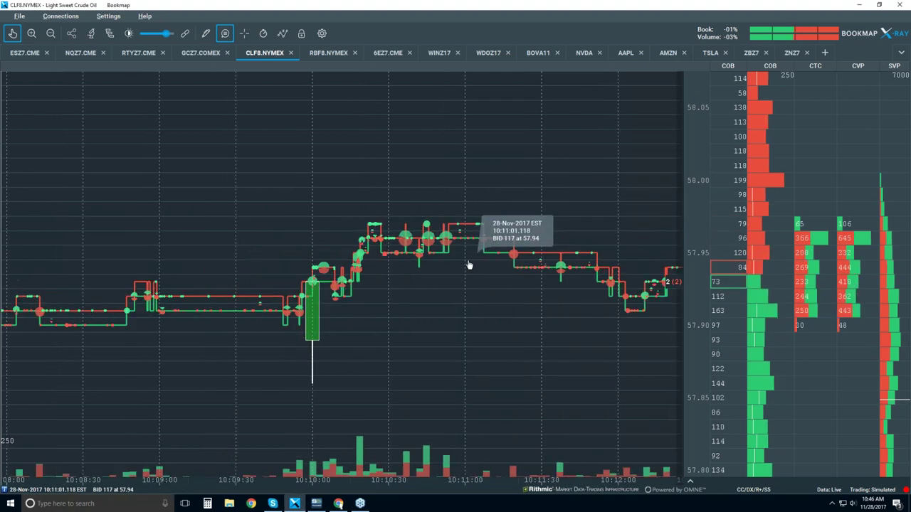
{"action": "scroll", "coordinate": [469, 265], "scroll_direction": "down", "scroll_amount": 5}
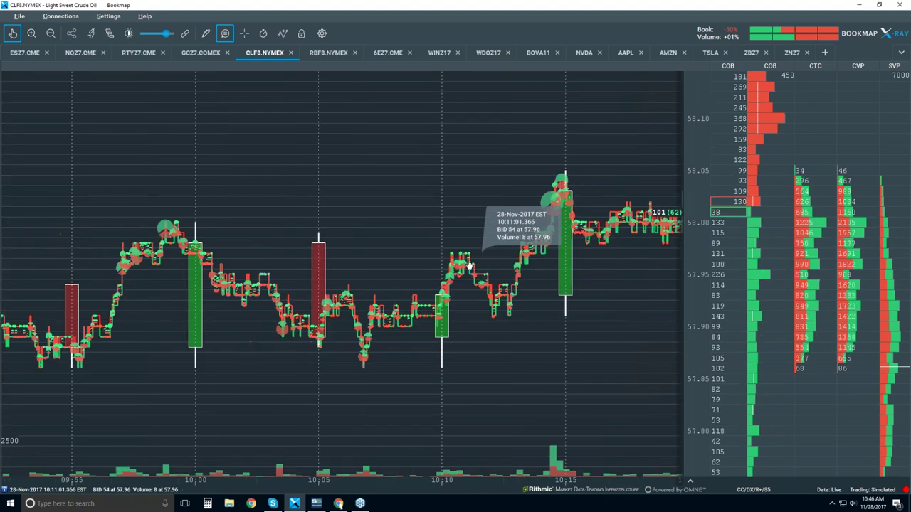
{"action": "scroll", "coordinate": [469, 265], "scroll_direction": "down", "scroll_amount": 2}
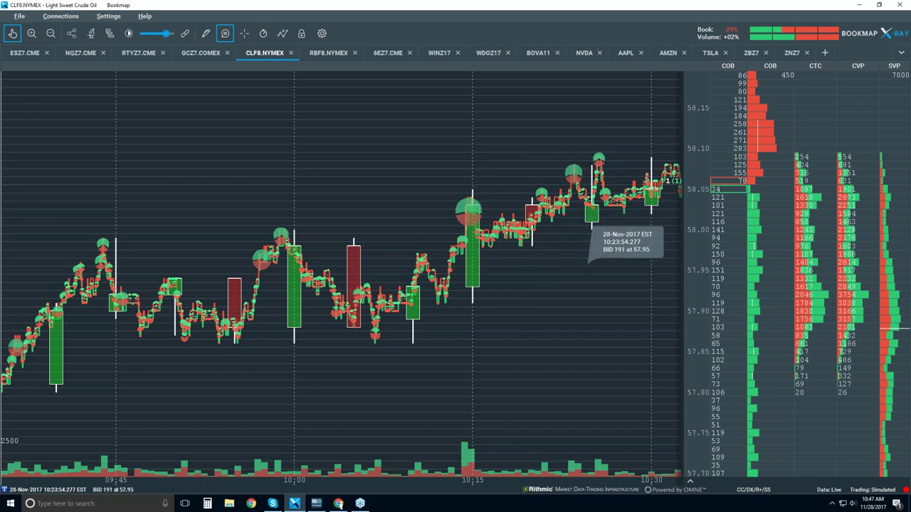
- Show the crude oil chart from about 09:00 up to the current price and turn off Candlestick Bars
{"action": "left_click_drag", "start_coordinate": [580, 276], "coordinate": [468, 286]}
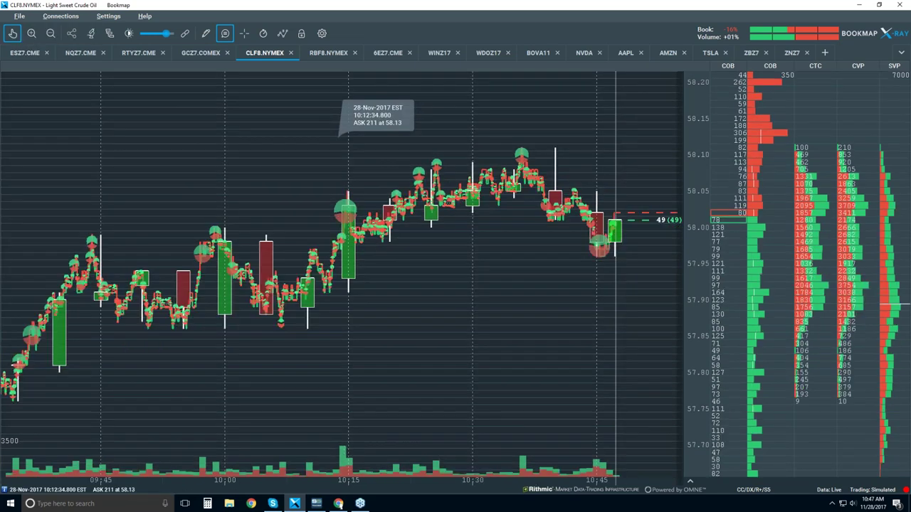
{"action": "scroll", "coordinate": [328, 147], "scroll_direction": "down", "scroll_amount": 3}
{"action": "left_click_drag", "start_coordinate": [260, 149], "coordinate": [347, 150]}
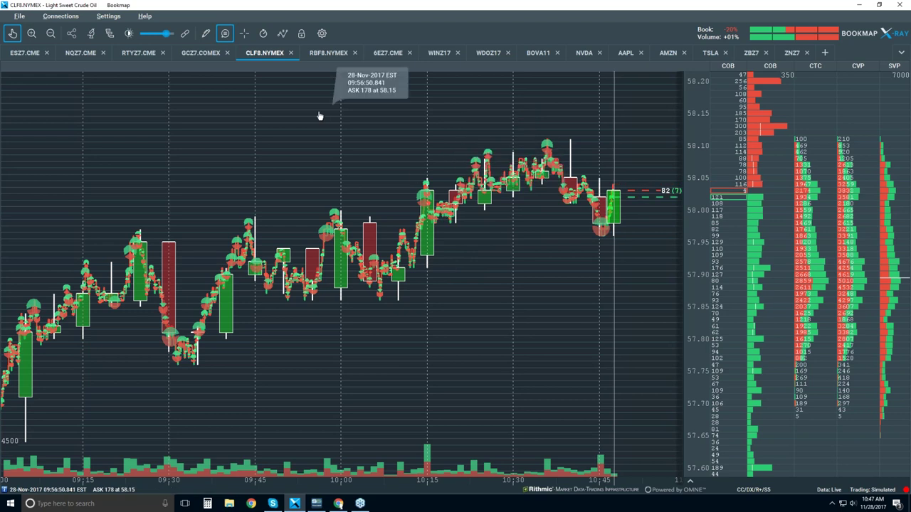
{"action": "left_click", "coordinate": [283, 33]}
{"action": "left_click", "coordinate": [449, 72]}
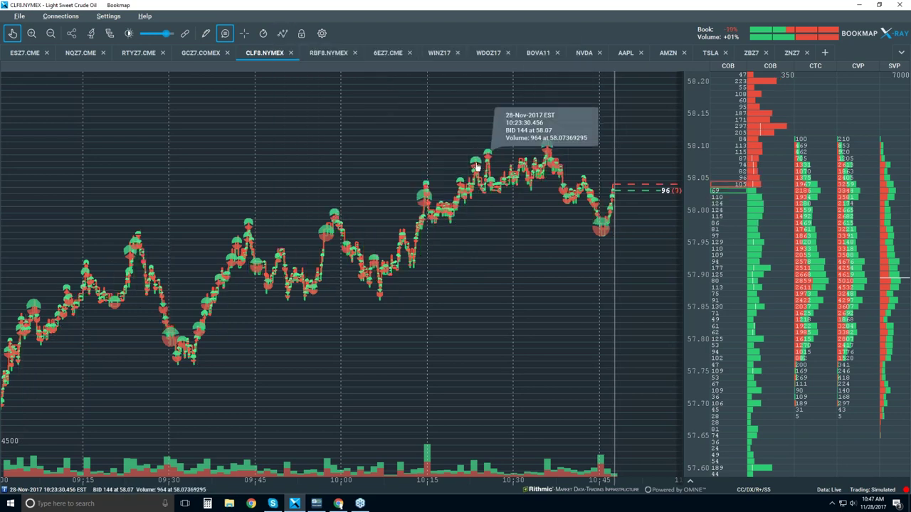
- Turn off the hand tool and the chart's data tooltips, and show crude oil from about 09:45 to the current price
{"action": "left_click", "coordinate": [12, 34]}
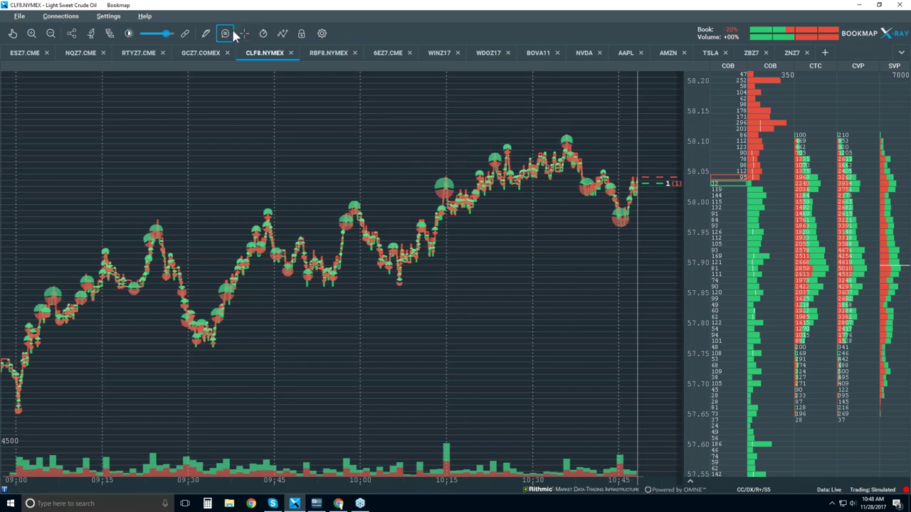
{"action": "scroll", "coordinate": [603, 138], "scroll_direction": "up", "scroll_amount": 2}
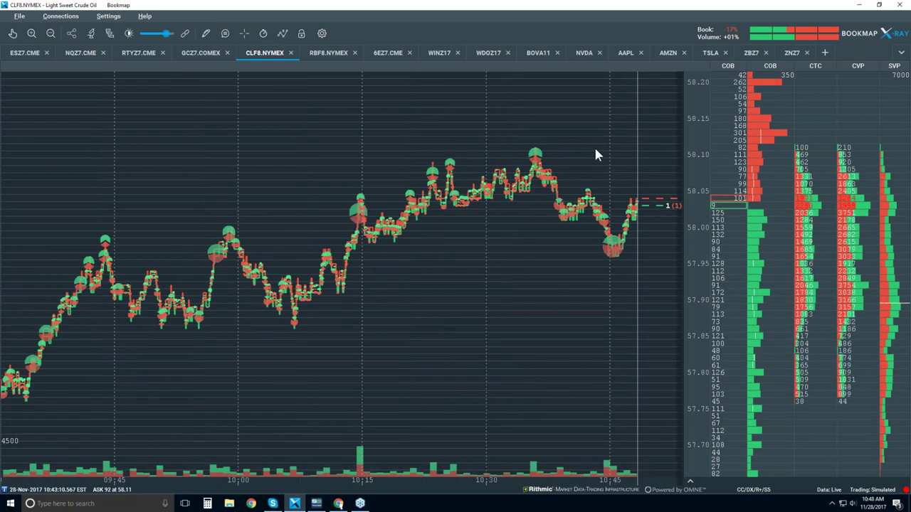
{"action": "scroll", "coordinate": [596, 155], "scroll_direction": "up", "scroll_amount": 1}
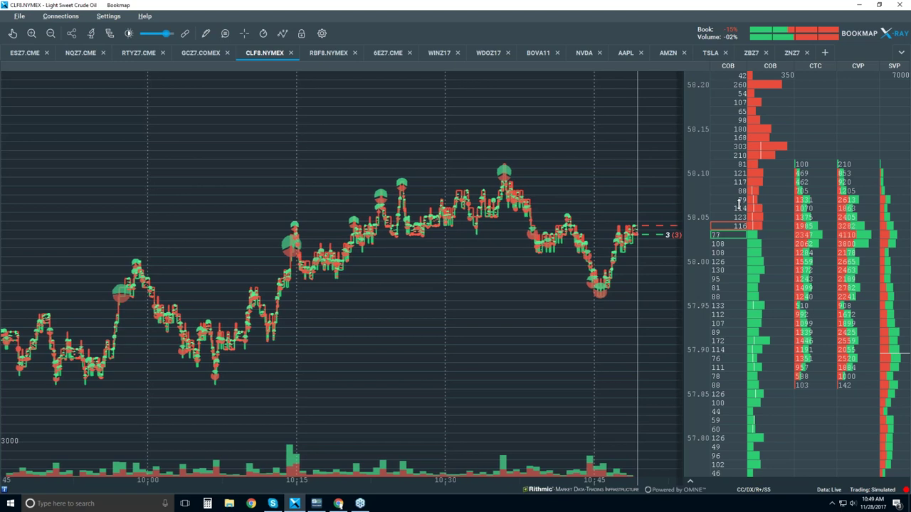
- Turn on the Heatmap and Extended layers on the crude oil chart
{"action": "left_click", "coordinate": [283, 32]}
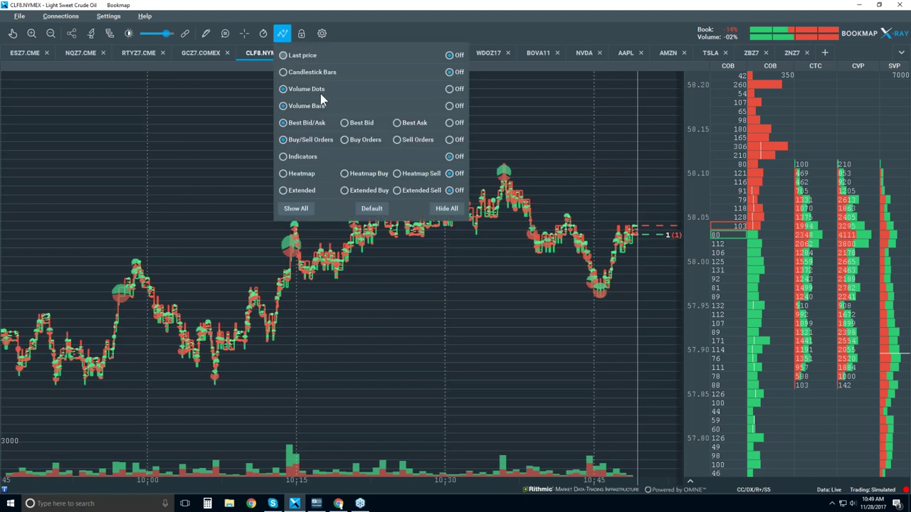
{"action": "left_click", "coordinate": [283, 173]}
{"action": "left_click", "coordinate": [306, 190]}
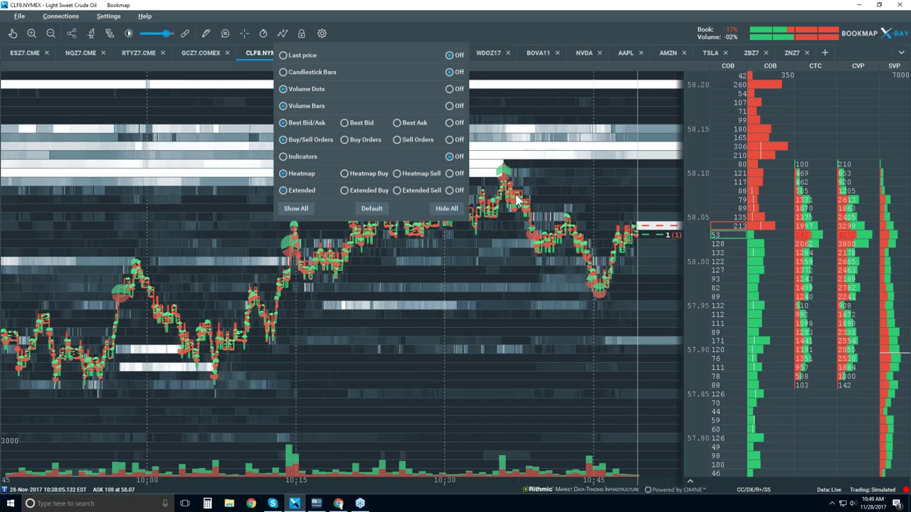
{"action": "left_click", "coordinate": [621, 171]}
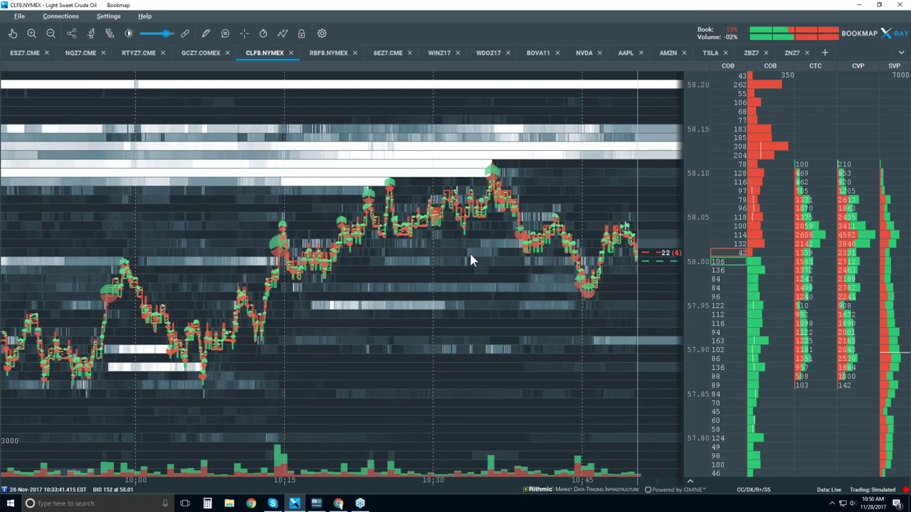
- Enable chart trading for crude oil and set the order size to 1
{"action": "scroll", "coordinate": [470, 260], "scroll_direction": "down", "scroll_amount": 2}
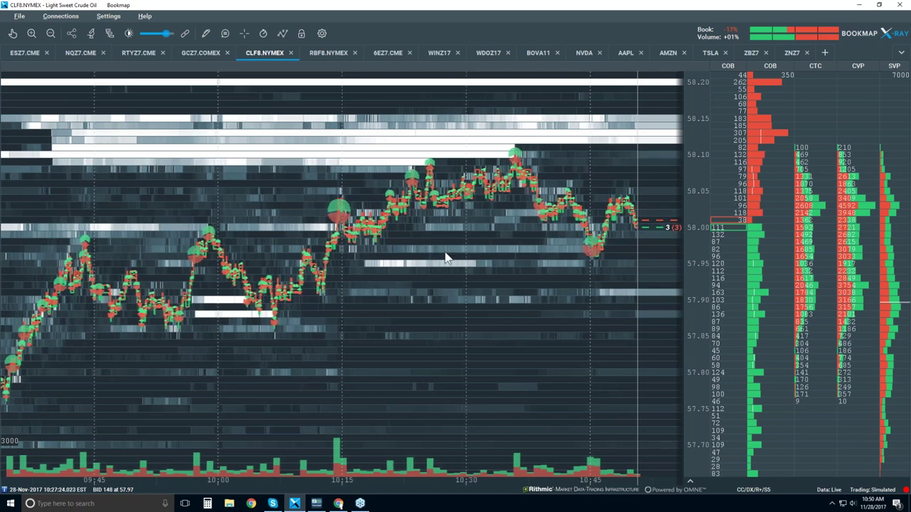
{"action": "scroll", "coordinate": [446, 260], "scroll_direction": "down", "scroll_amount": 1}
{"action": "scroll", "coordinate": [445, 255], "scroll_direction": "down", "scroll_amount": 1}
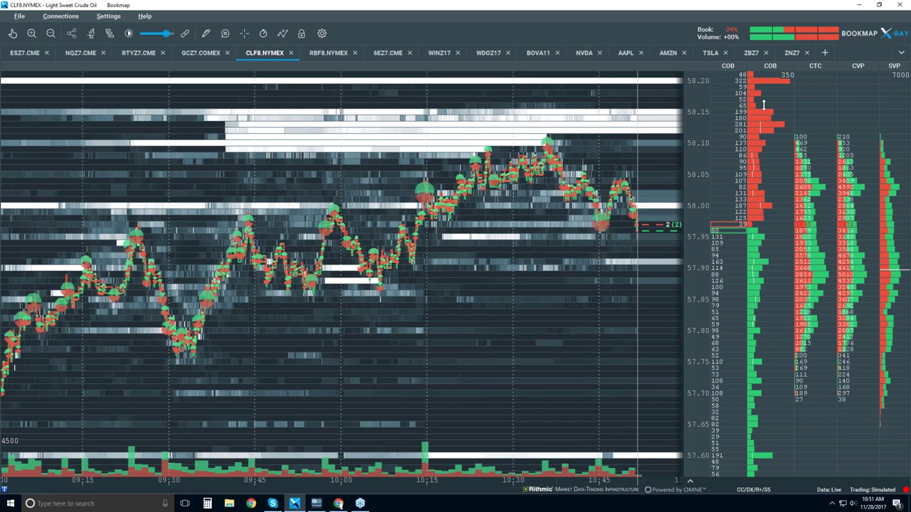
{"action": "scroll", "coordinate": [740, 107], "scroll_direction": "up", "scroll_amount": 1}
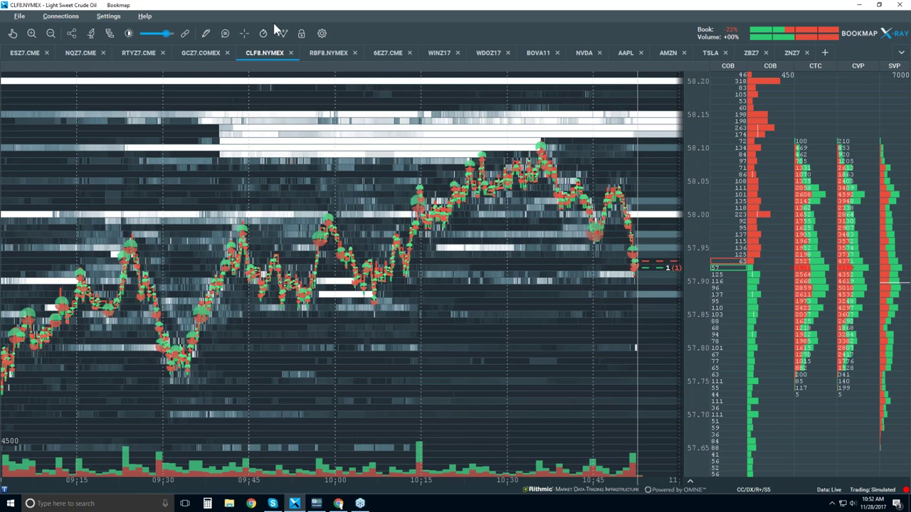
{"action": "left_click", "coordinate": [303, 34]}
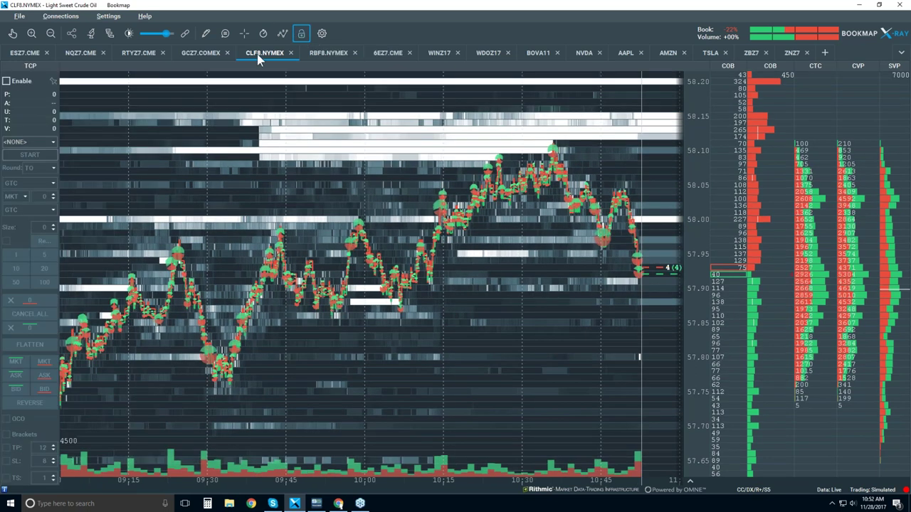
{"action": "left_click", "coordinate": [20, 82]}
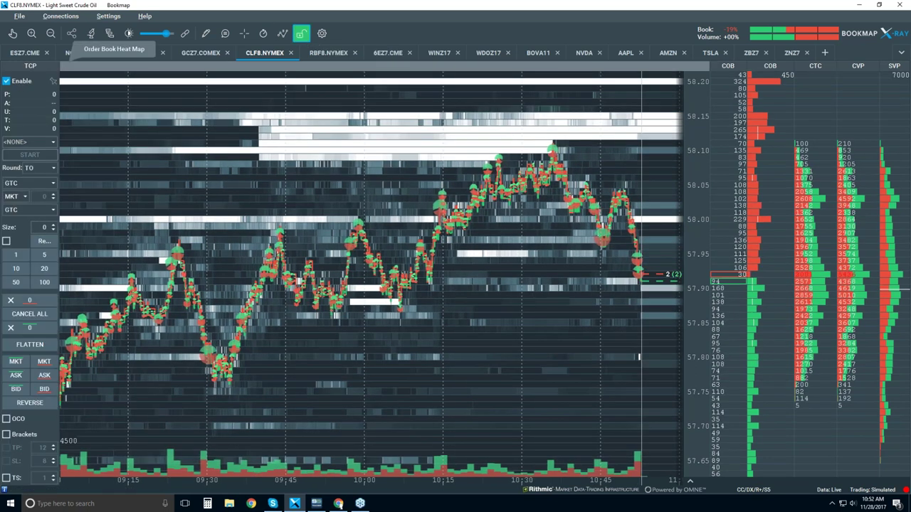
{"action": "left_click", "coordinate": [20, 257]}
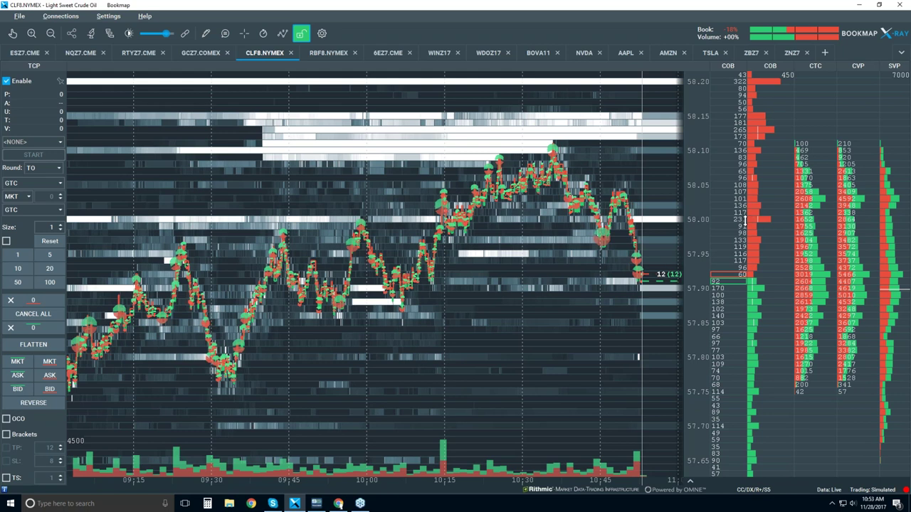
- Place a sell limit order on the chart at 57.99, move it to 58.04 with size 3, and cancel it
{"action": "left_click", "coordinate": [655, 225]}
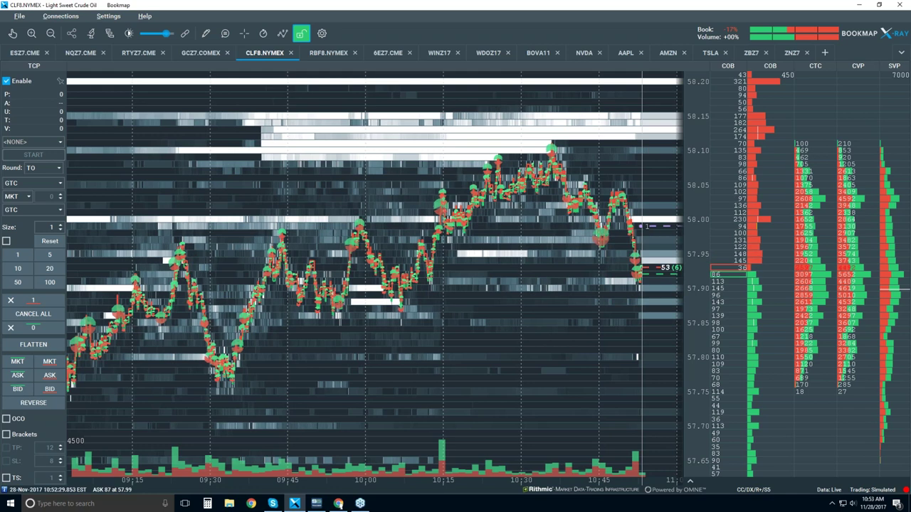
{"action": "left_click_drag", "start_coordinate": [640, 226], "coordinate": [641, 192]}
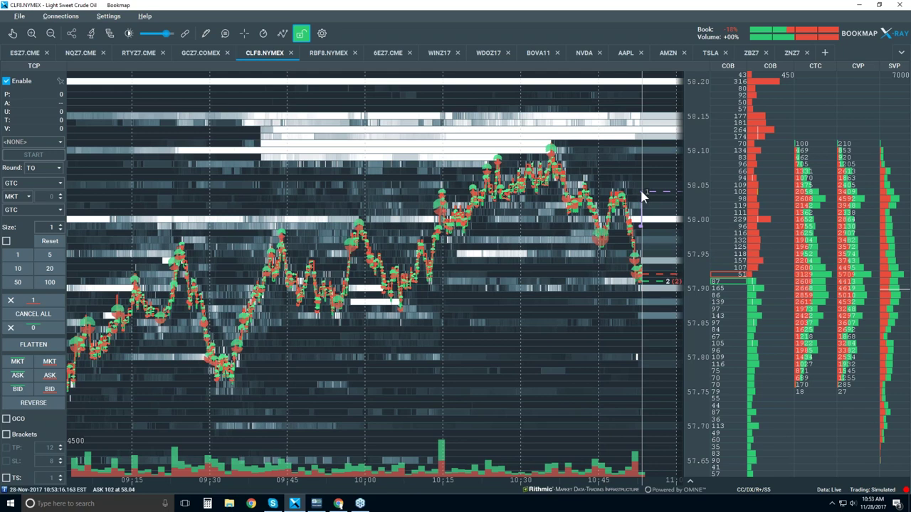
{"action": "left_click", "coordinate": [646, 192]}
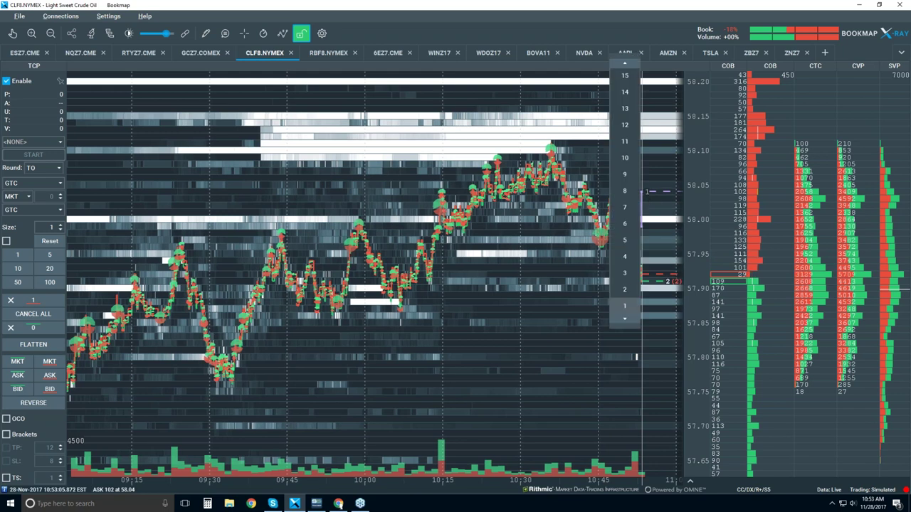
{"action": "left_click", "coordinate": [625, 269]}
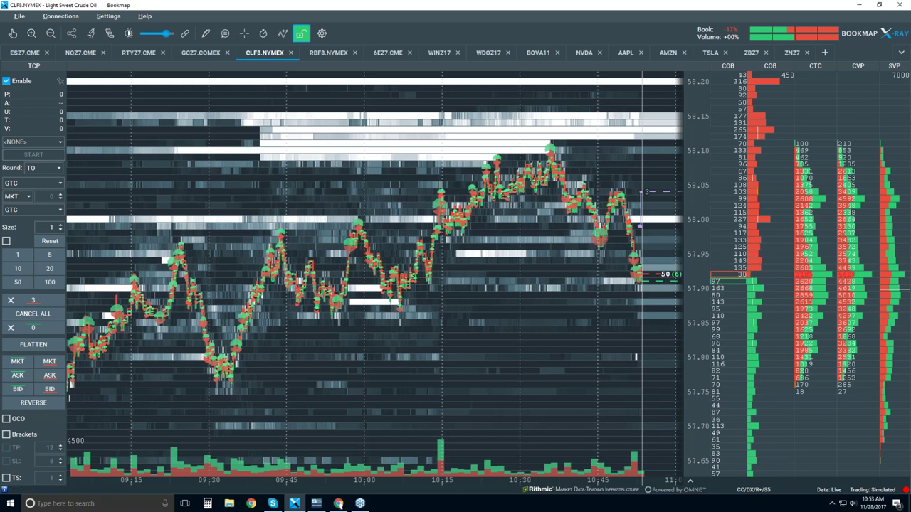
{"action": "left_click", "coordinate": [650, 187]}
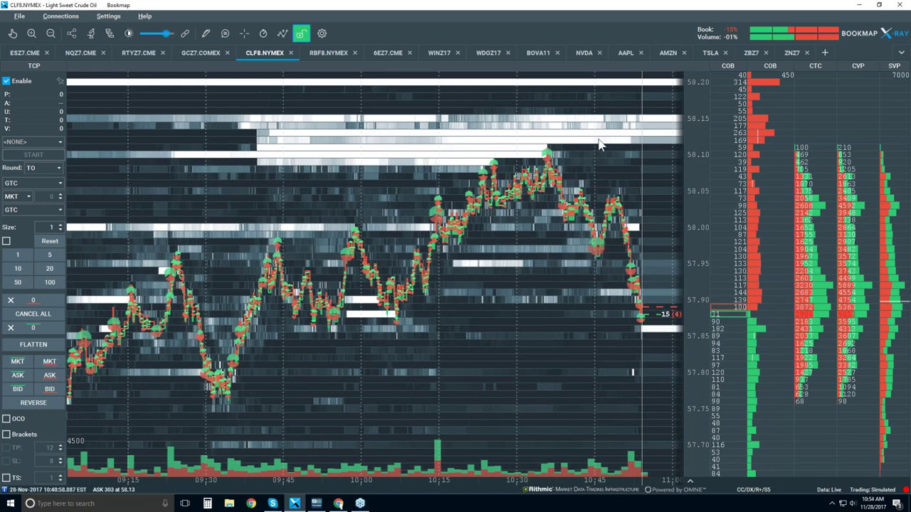
- Enable the Chase and Escape add-ons for crude oil and set Escape's opposite-side size threshold to 100%
{"action": "scroll", "coordinate": [573, 155], "scroll_direction": "down", "scroll_amount": 2}
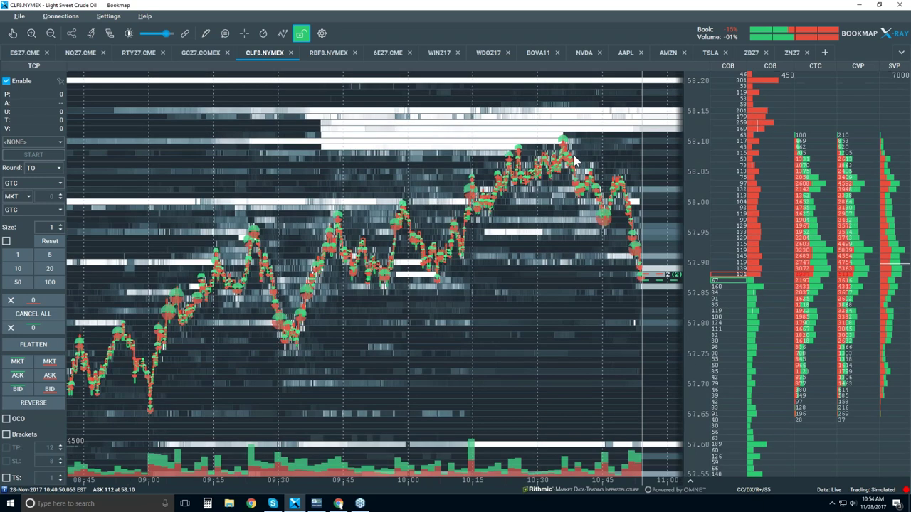
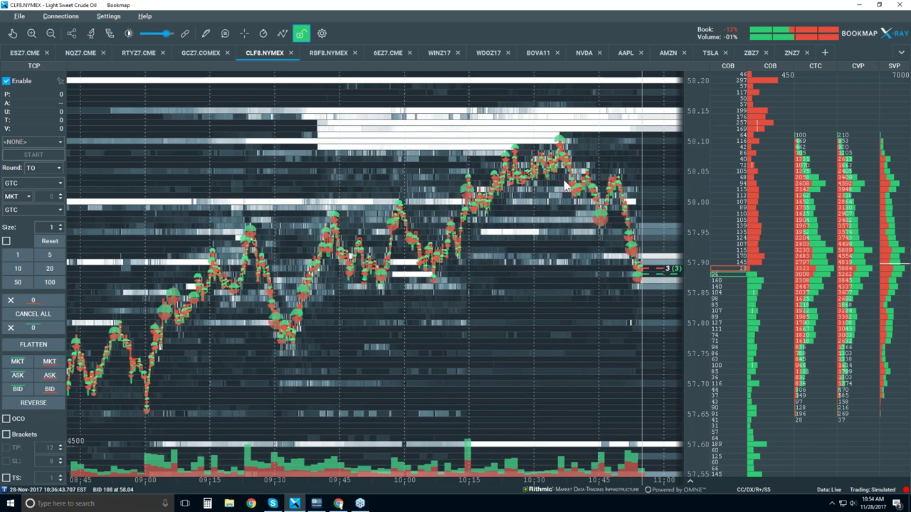
{"action": "scroll", "coordinate": [566, 186], "scroll_direction": "down", "scroll_amount": 1}
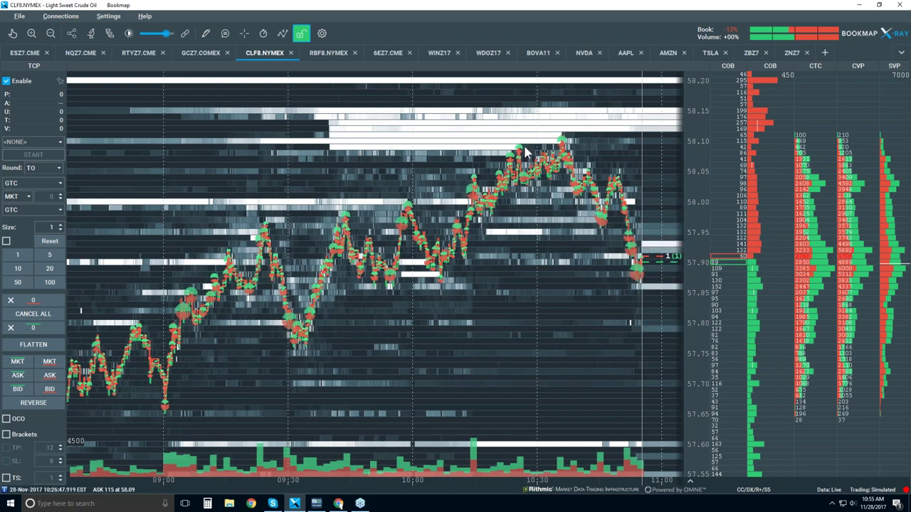
{"action": "left_click", "coordinate": [111, 34]}
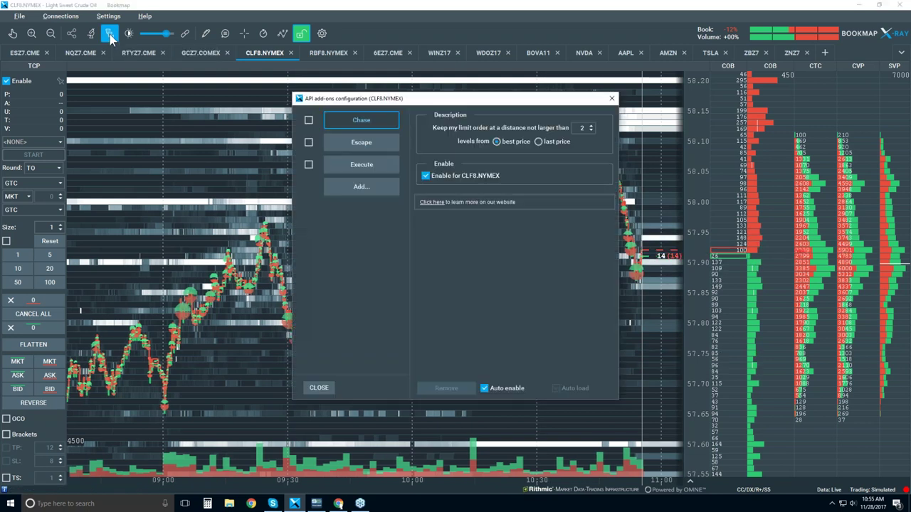
{"action": "left_click_drag", "start_coordinate": [349, 100], "coordinate": [156, 101]}
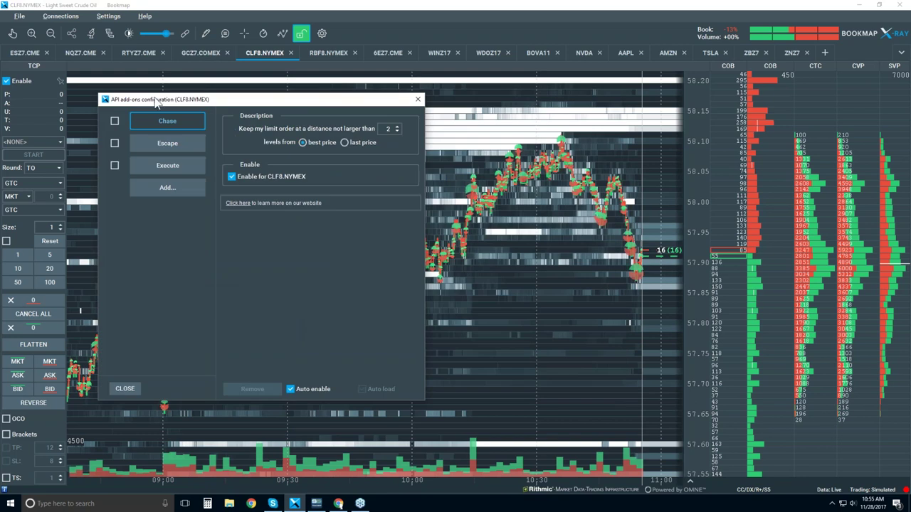
{"action": "left_click", "coordinate": [114, 121]}
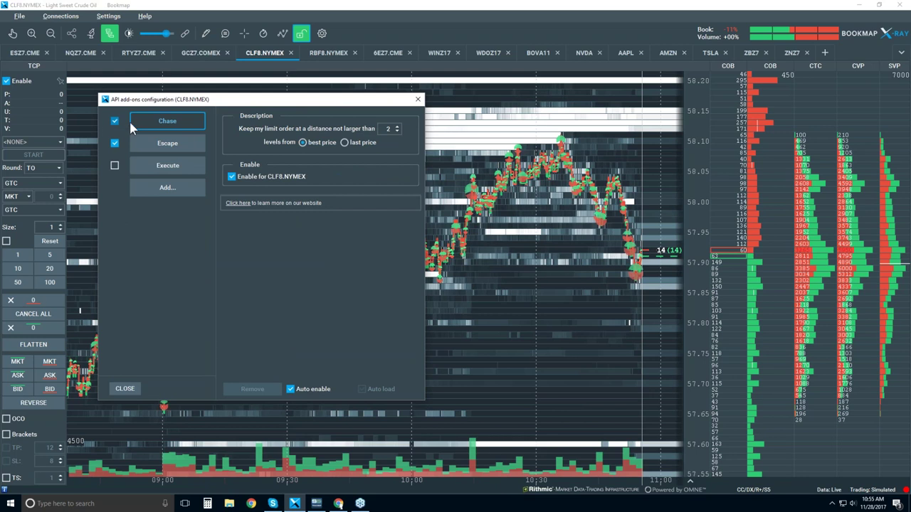
{"action": "left_click", "coordinate": [173, 143]}
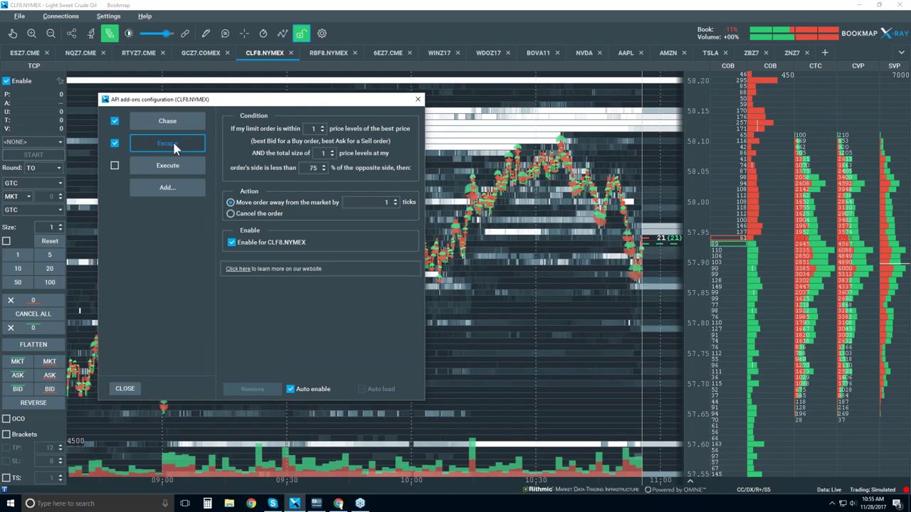
{"action": "double_click", "coordinate": [313, 168]}
{"action": "type", "text": "100"}
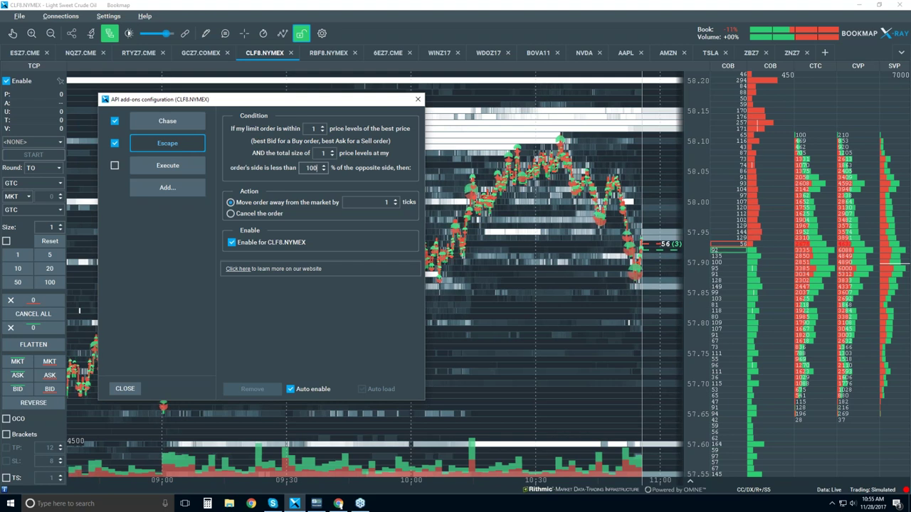
{"action": "left_click", "coordinate": [418, 101]}
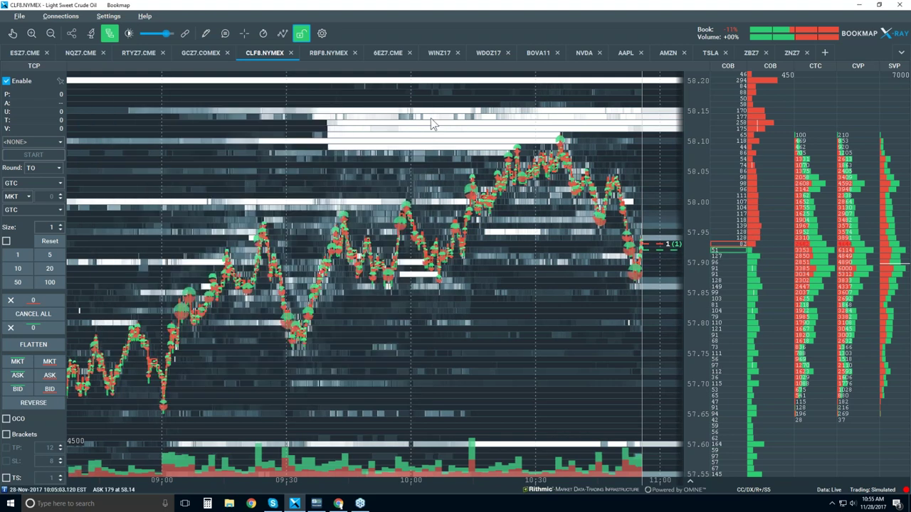
- Place one-contract sell and buy limit orders on either side of the current price and examine how the add-ons reposition them
{"action": "left_click", "coordinate": [651, 232]}
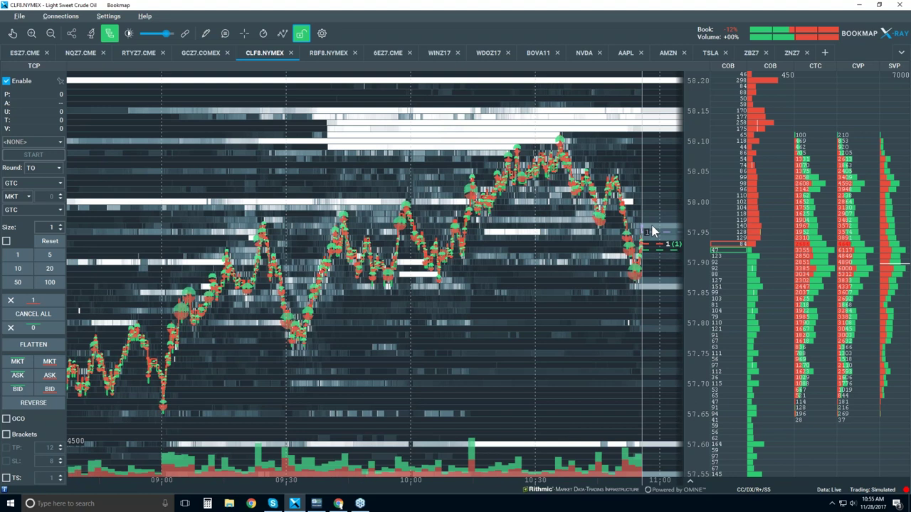
{"action": "scroll", "coordinate": [597, 228], "scroll_direction": "up", "scroll_amount": 5}
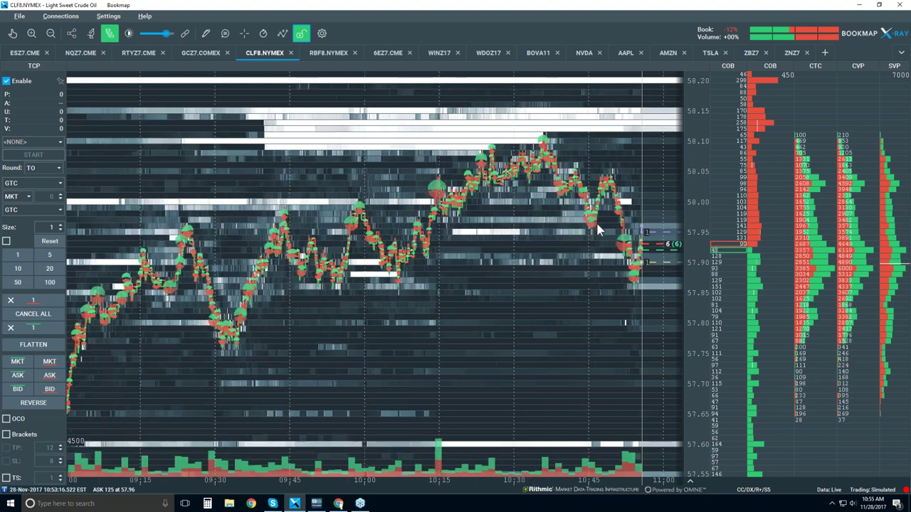
{"action": "scroll", "coordinate": [594, 218], "scroll_direction": "up", "scroll_amount": 4}
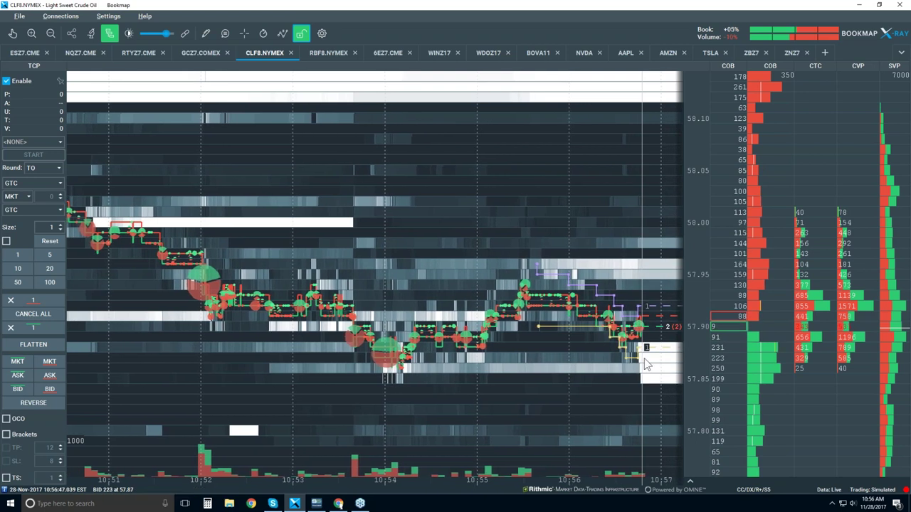
{"action": "scroll", "coordinate": [690, 339], "scroll_direction": "up", "scroll_amount": 1}
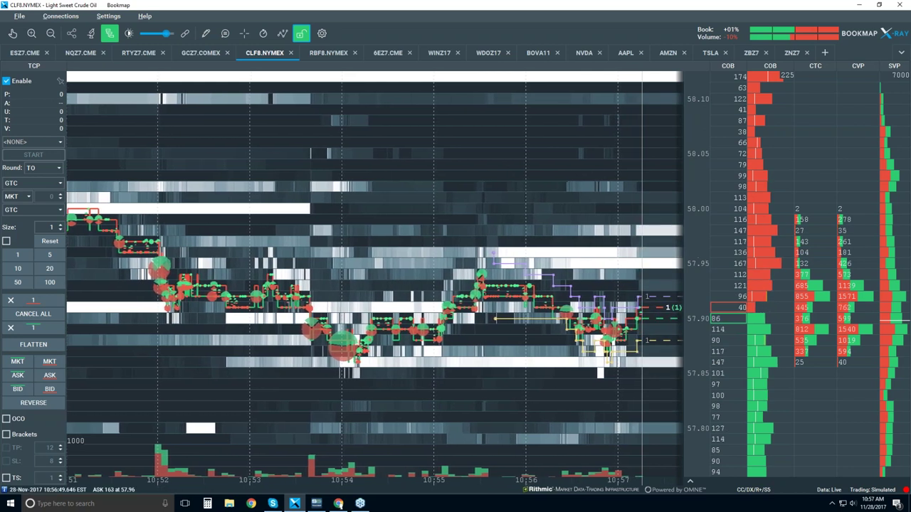
{"action": "scroll", "coordinate": [602, 257], "scroll_direction": "down", "scroll_amount": 2}
{"action": "scroll", "coordinate": [603, 257], "scroll_direction": "down", "scroll_amount": 4}
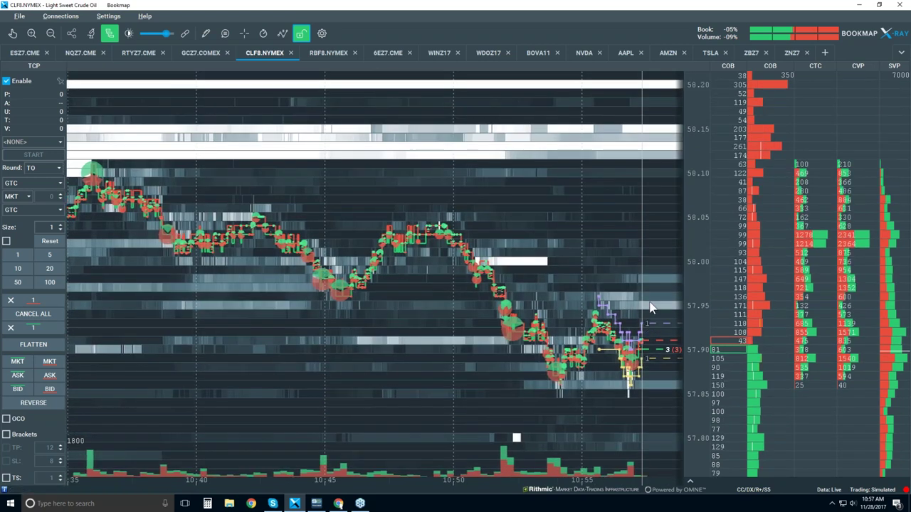
{"action": "scroll", "coordinate": [578, 284], "scroll_direction": "down", "scroll_amount": 1}
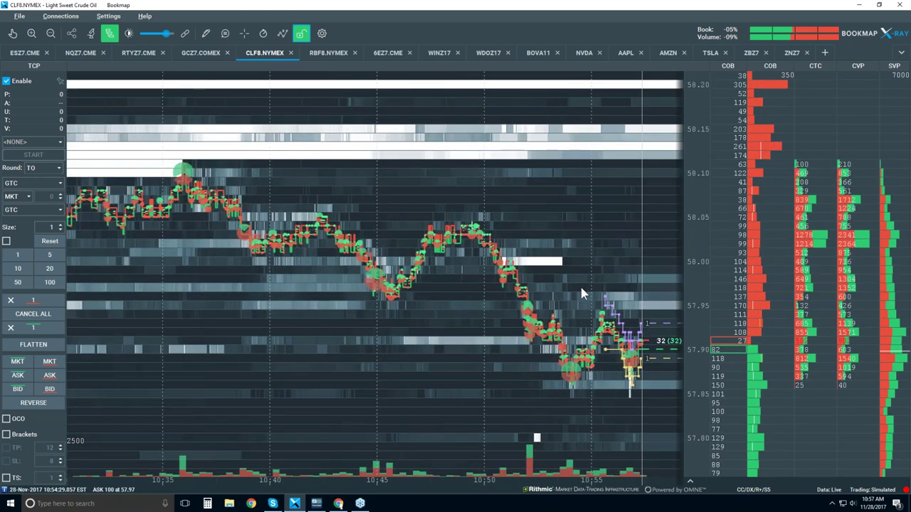
{"action": "scroll", "coordinate": [612, 292], "scroll_direction": "up", "scroll_amount": 3}
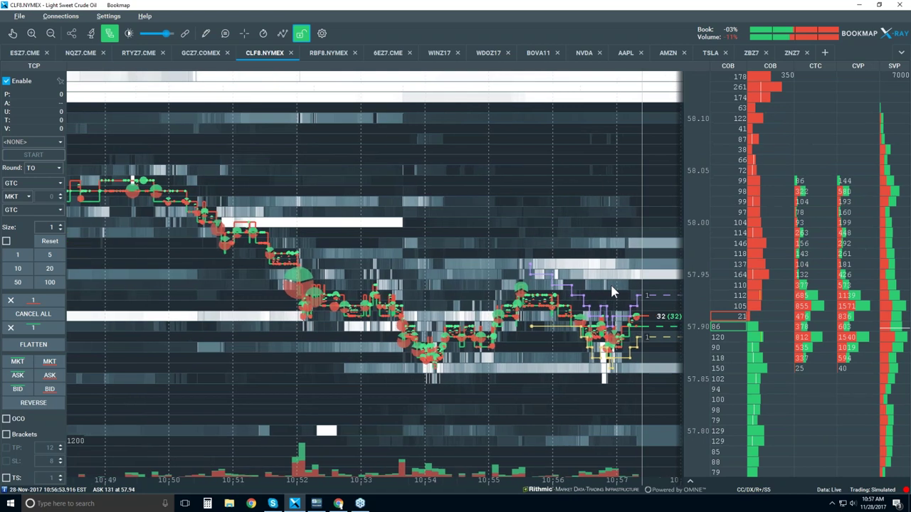
{"action": "scroll", "coordinate": [621, 316], "scroll_direction": "up", "scroll_amount": 1}
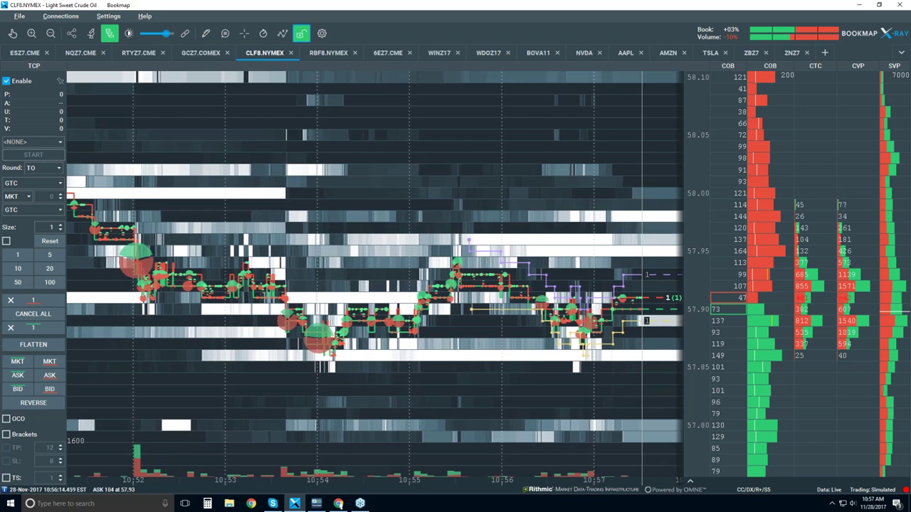
- Set the Escape add-on's opposite-side size threshold to 200% for crude oil
{"action": "left_click", "coordinate": [110, 35]}
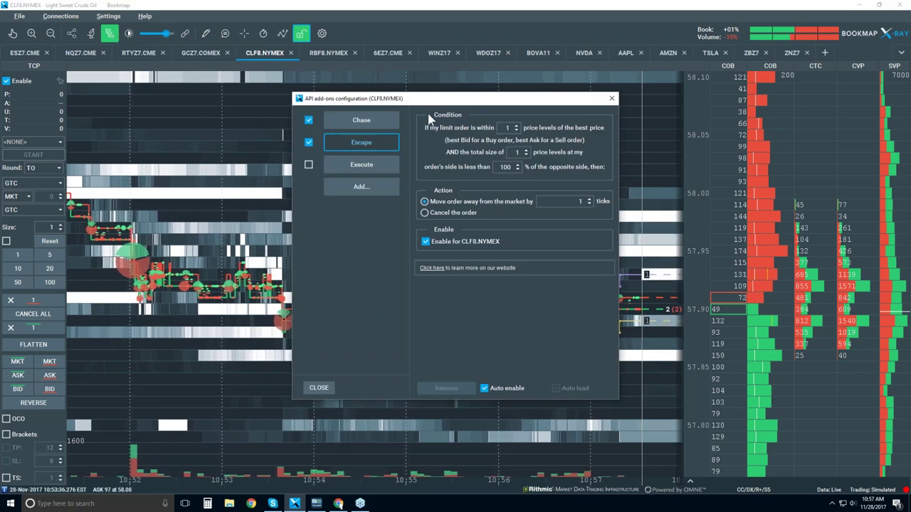
{"action": "left_click_drag", "start_coordinate": [359, 100], "coordinate": [187, 96]}
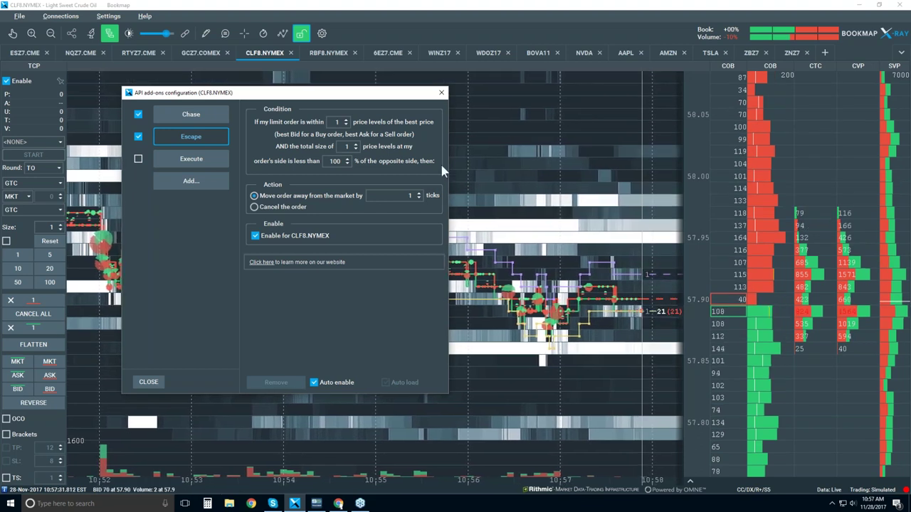
{"action": "left_click", "coordinate": [340, 161]}
{"action": "key", "text": "BackSpace"}
{"action": "key", "text": "BackSpace"}
{"action": "key", "text": "BackSpace"}
{"action": "type", "text": "200"}
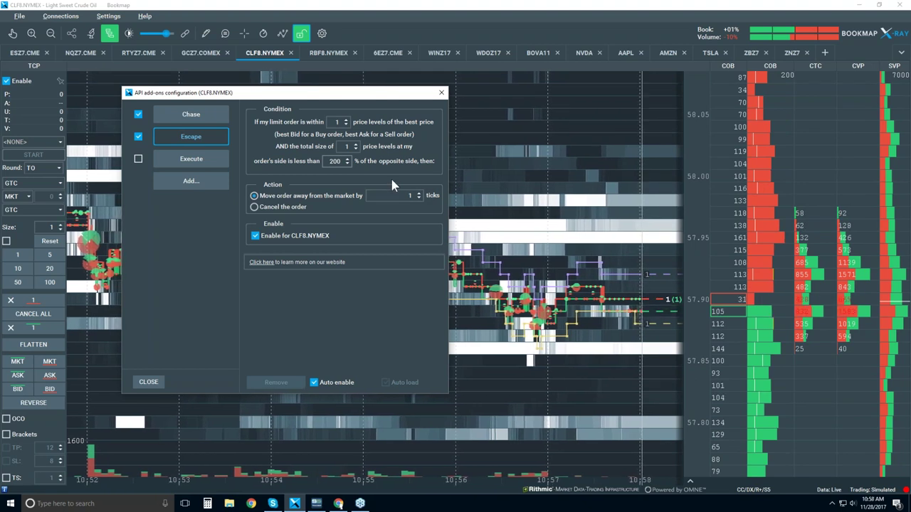
- Set the Chase add-on to keep limit orders within 1 level of the best price
{"action": "left_click", "coordinate": [195, 115]}
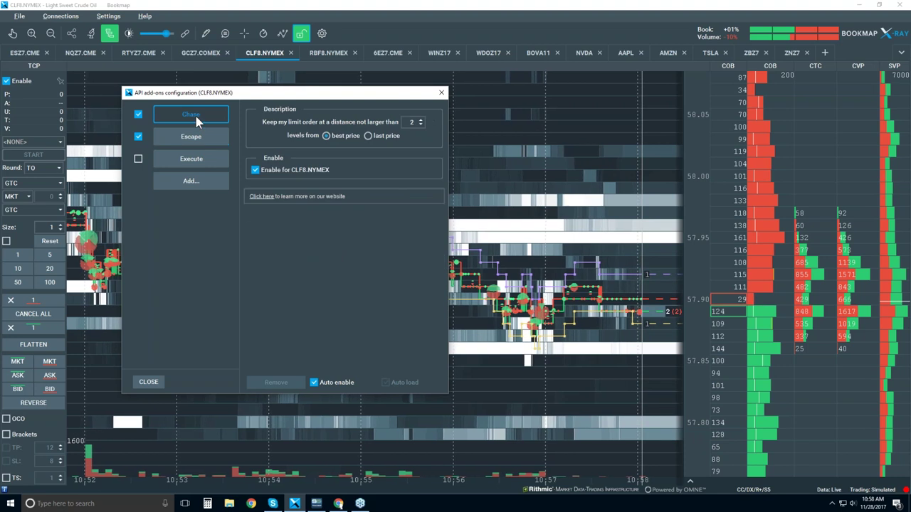
{"action": "left_click", "coordinate": [420, 125]}
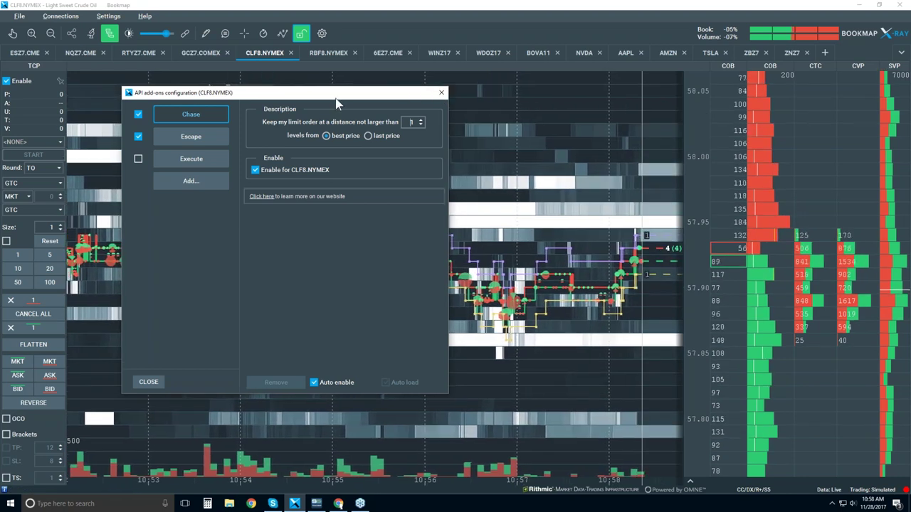
{"action": "left_click_drag", "start_coordinate": [335, 93], "coordinate": [321, 87]}
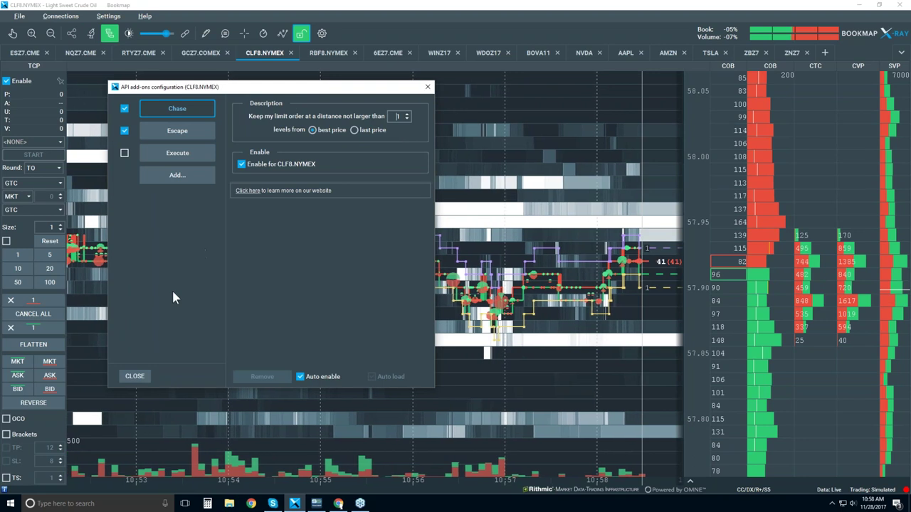
- Cancel all working crude oil orders and turn off the Chase and Escape add-ons
{"action": "left_click", "coordinate": [37, 320]}
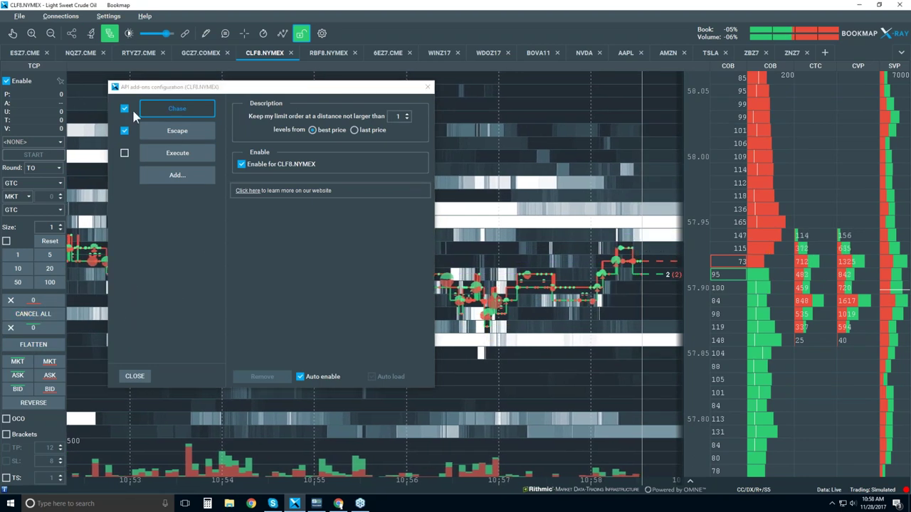
{"action": "left_click", "coordinate": [125, 131]}
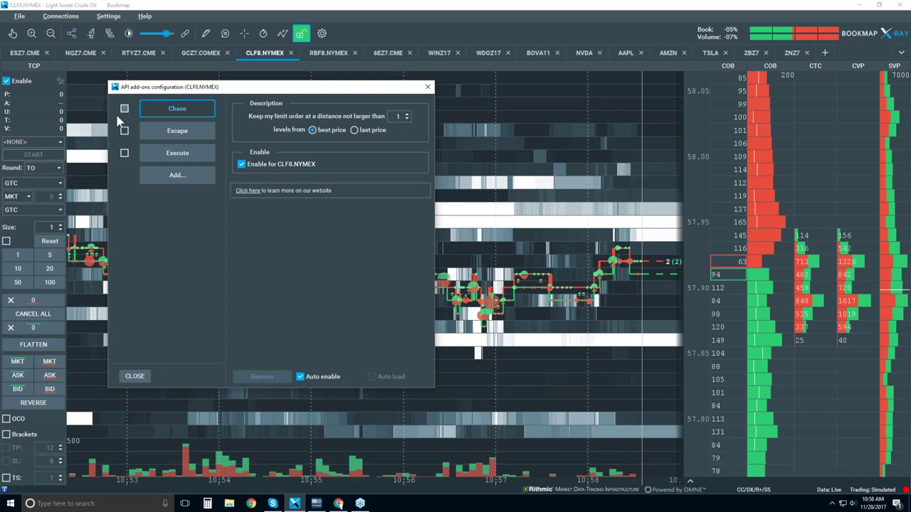
{"action": "left_click", "coordinate": [427, 86]}
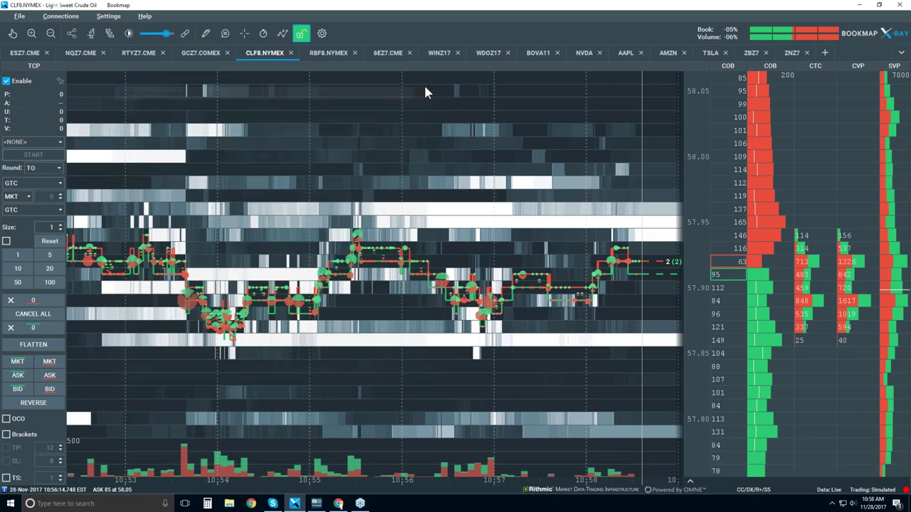
- Disable chart trading for crude oil and lock trading again
{"action": "left_click", "coordinate": [21, 80]}
{"action": "left_click", "coordinate": [301, 34]}
{"action": "left_click", "coordinate": [301, 33]}
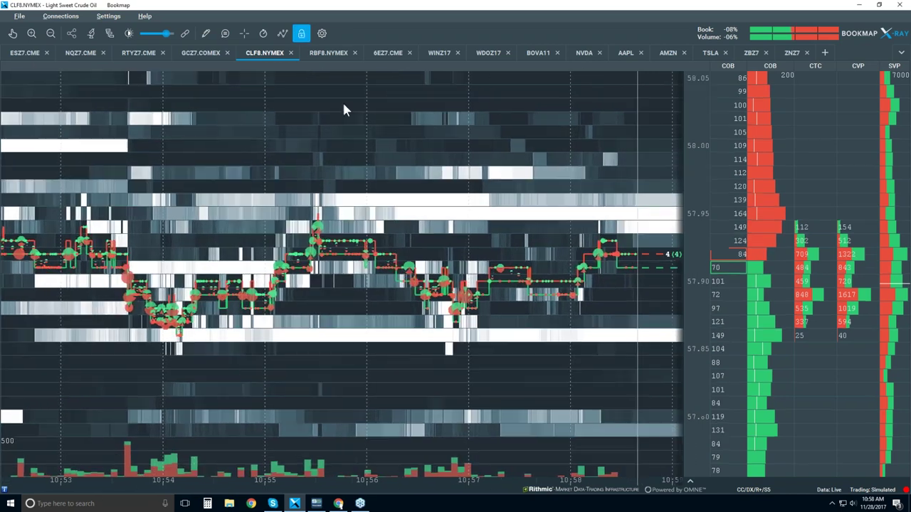
- Examine crude oil's price action against the liquidity heatmap over a wider time range, from about 08:45 to 11:00
{"action": "scroll", "coordinate": [427, 157], "scroll_direction": "down", "scroll_amount": 8}
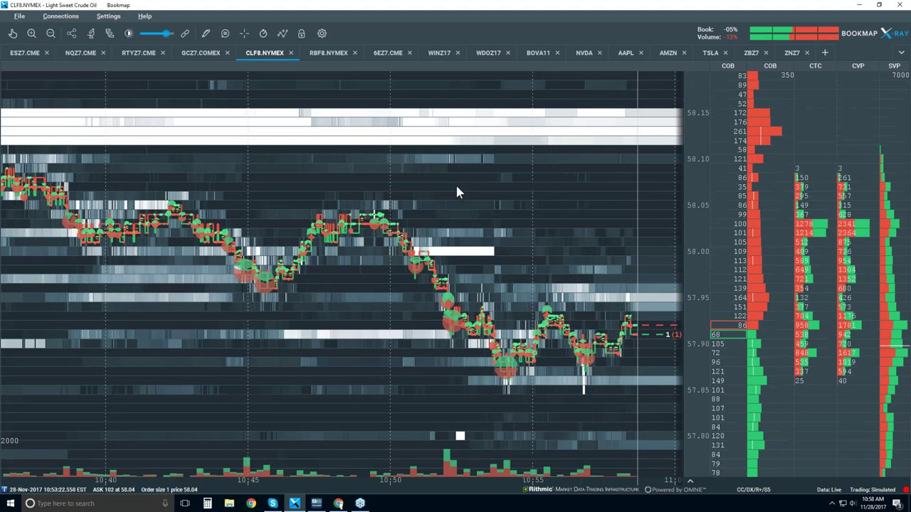
{"action": "scroll", "coordinate": [457, 191], "scroll_direction": "down", "scroll_amount": 3}
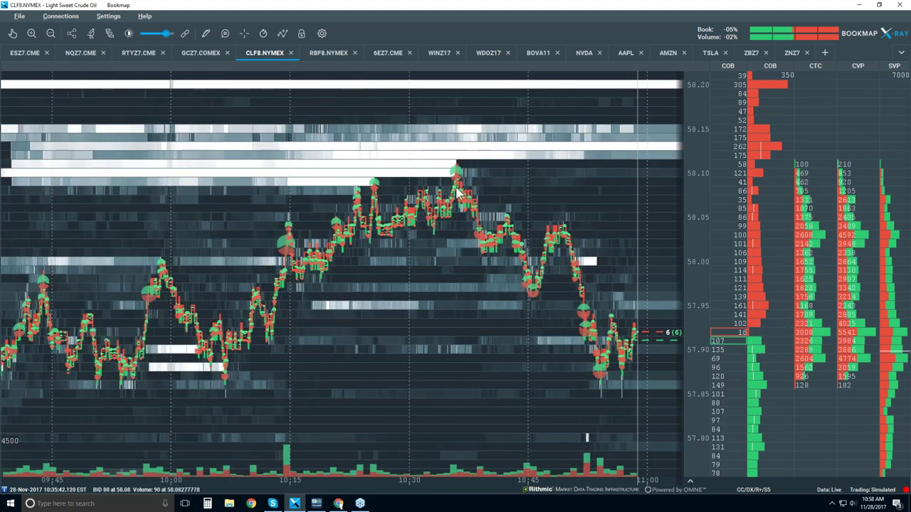
{"action": "scroll", "coordinate": [457, 192], "scroll_direction": "down", "scroll_amount": 1}
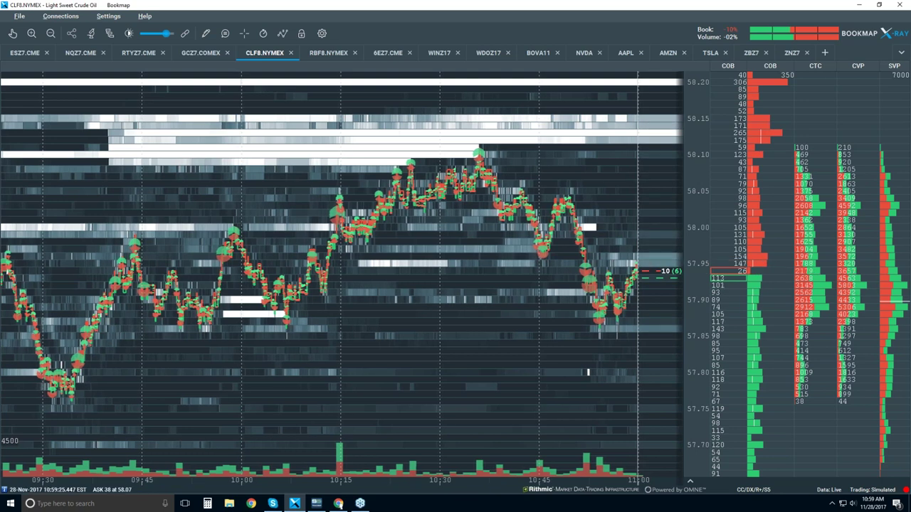
{"action": "scroll", "coordinate": [631, 181], "scroll_direction": "down", "scroll_amount": 1}
{"action": "scroll", "coordinate": [630, 181], "scroll_direction": "down", "scroll_amount": 1}
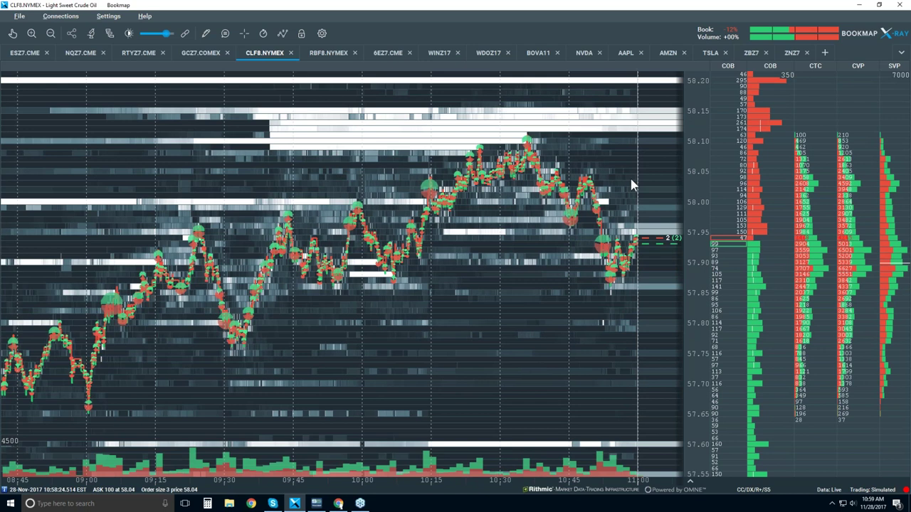